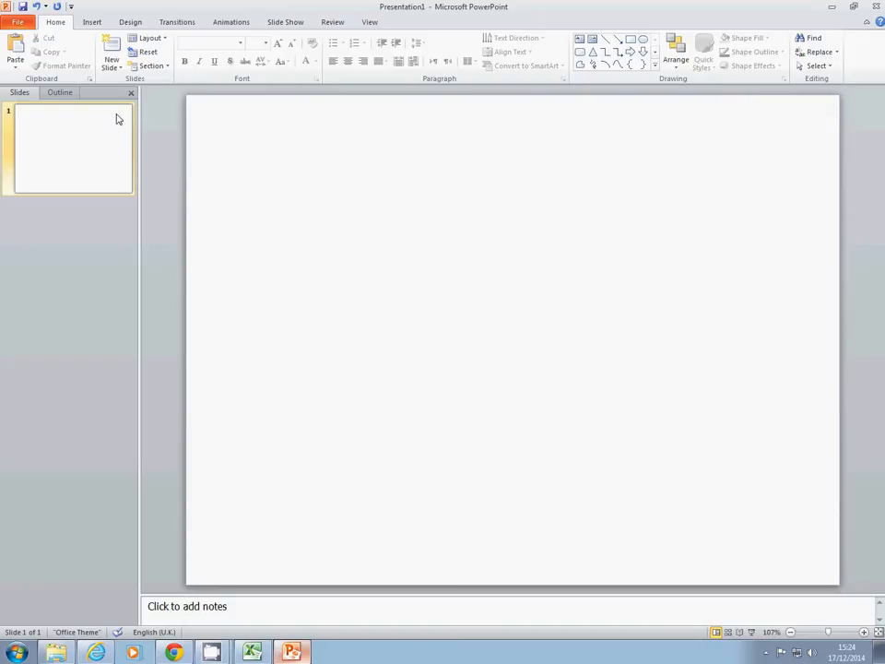
Step: Draw a rectangle in the upper middle area of the blank slide
{"action": "left_click", "coordinate": [96, 25]}
{"action": "left_click", "coordinate": [175, 66]}
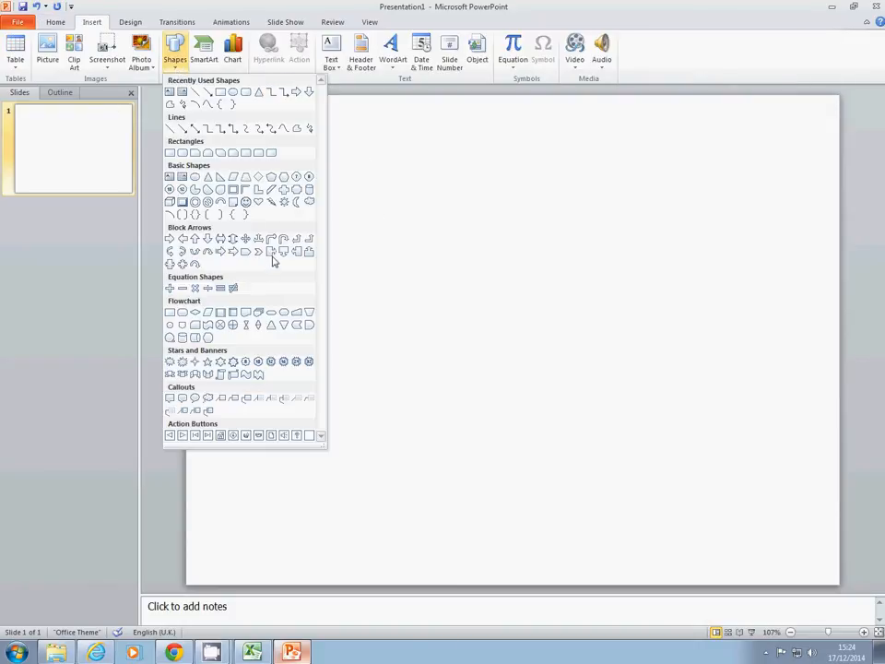
{"action": "left_click", "coordinate": [170, 152]}
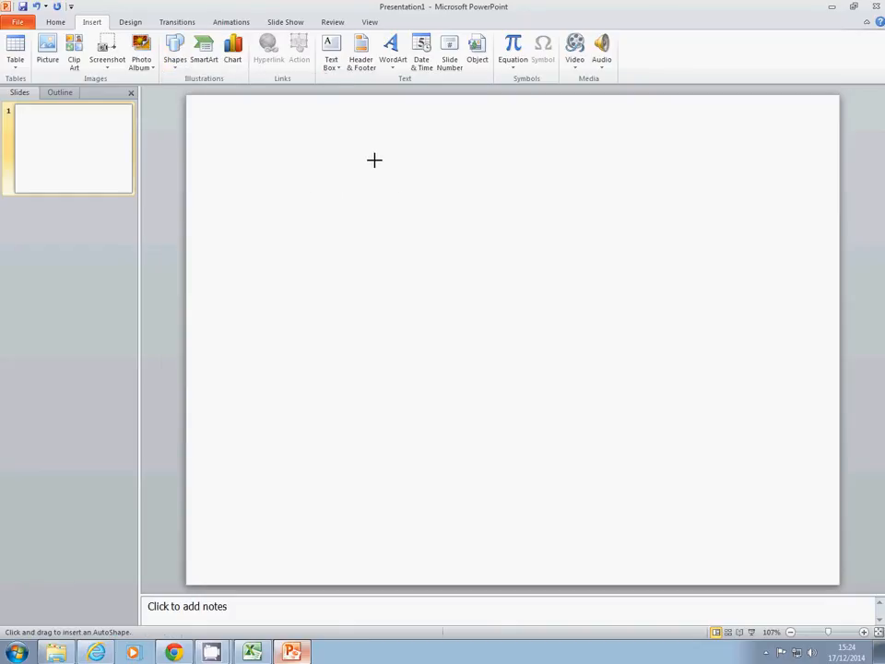
{"action": "mouse_move", "coordinate": [374, 160]}
{"action": "left_mouse_down"}
{"action": "mouse_move", "coordinate": [476, 239]}
{"action": "mouse_move", "coordinate": [467, 237]}
{"action": "left_mouse_up"}
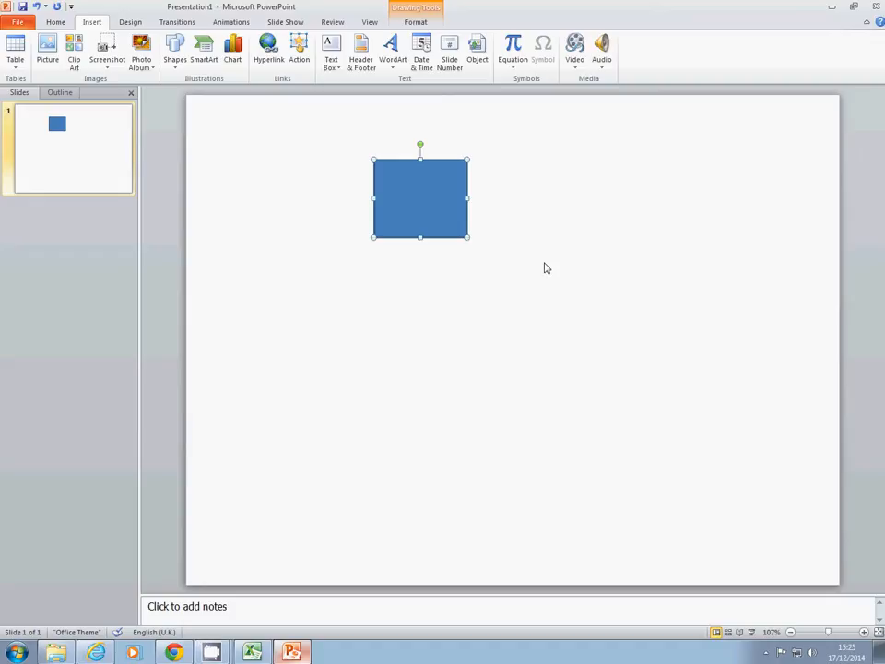
Step: Change the rectangle's solid fill to standard yellow
{"action": "right_click", "coordinate": [420, 198]}
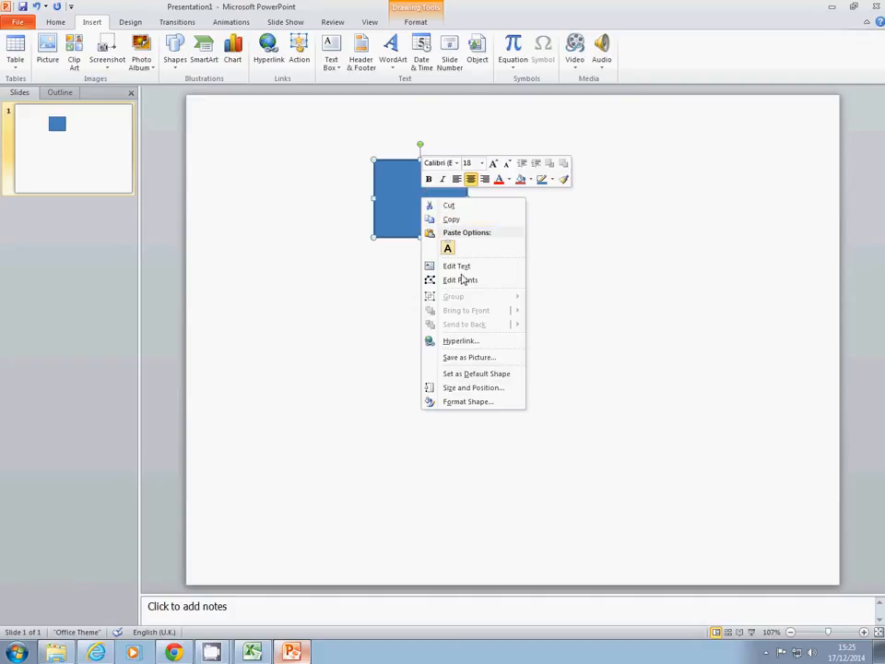
{"action": "left_click", "coordinate": [461, 401]}
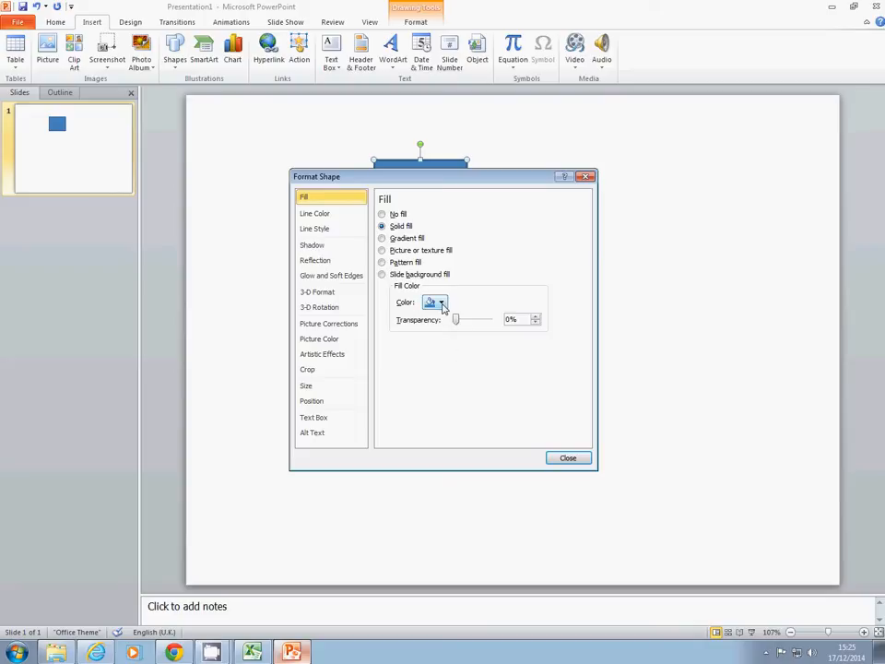
{"action": "left_click", "coordinate": [441, 304]}
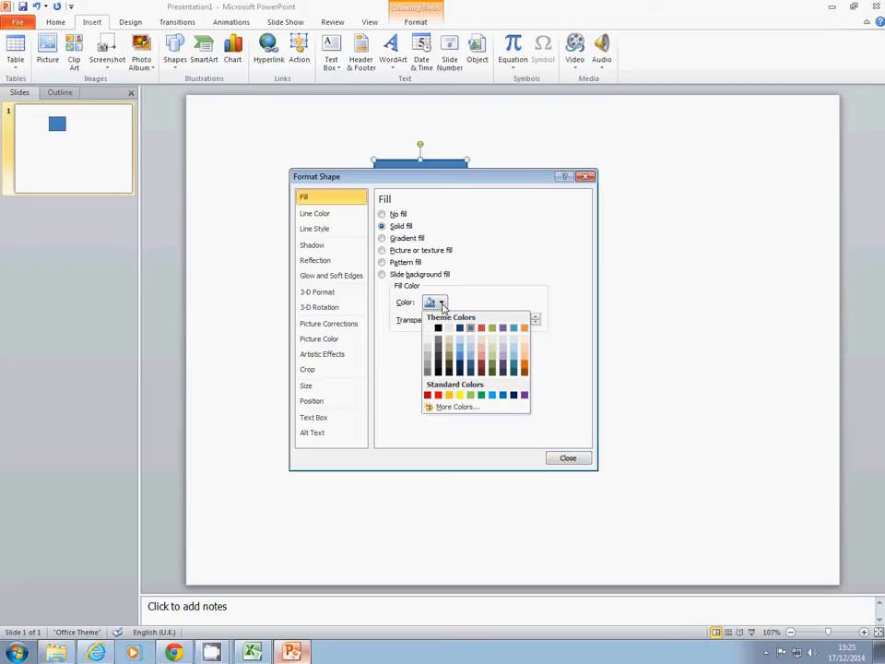
{"action": "left_click", "coordinate": [459, 395]}
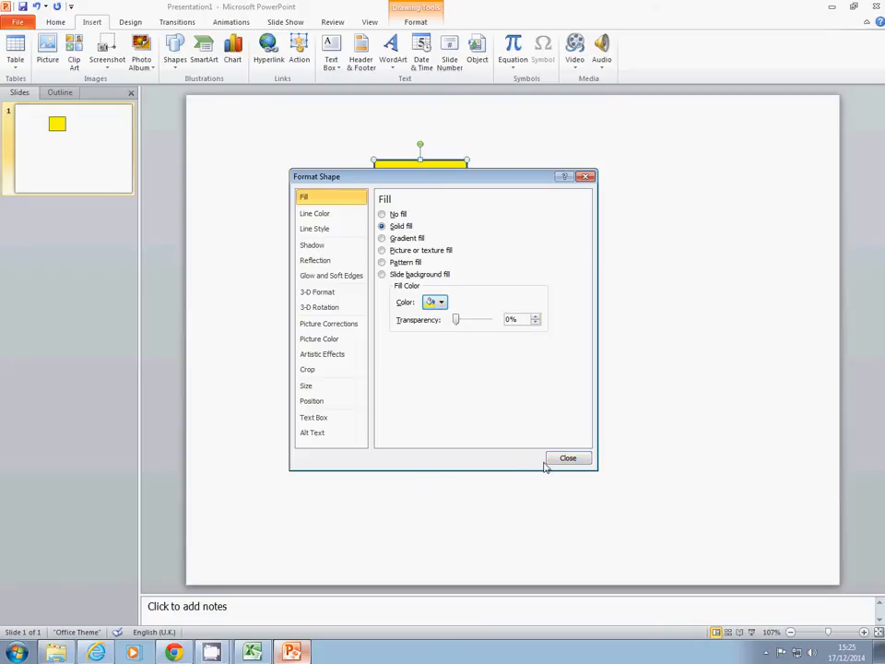
{"action": "left_click", "coordinate": [564, 459]}
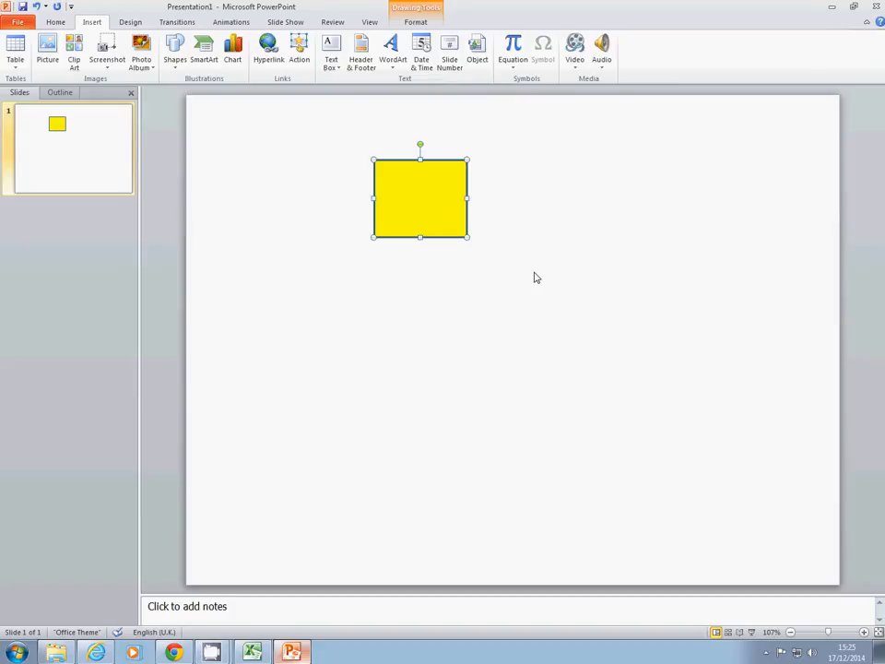
Step: Draw a second rectangle, using the Flowchart process shape, just below the yellow one
{"action": "left_click", "coordinate": [174, 55]}
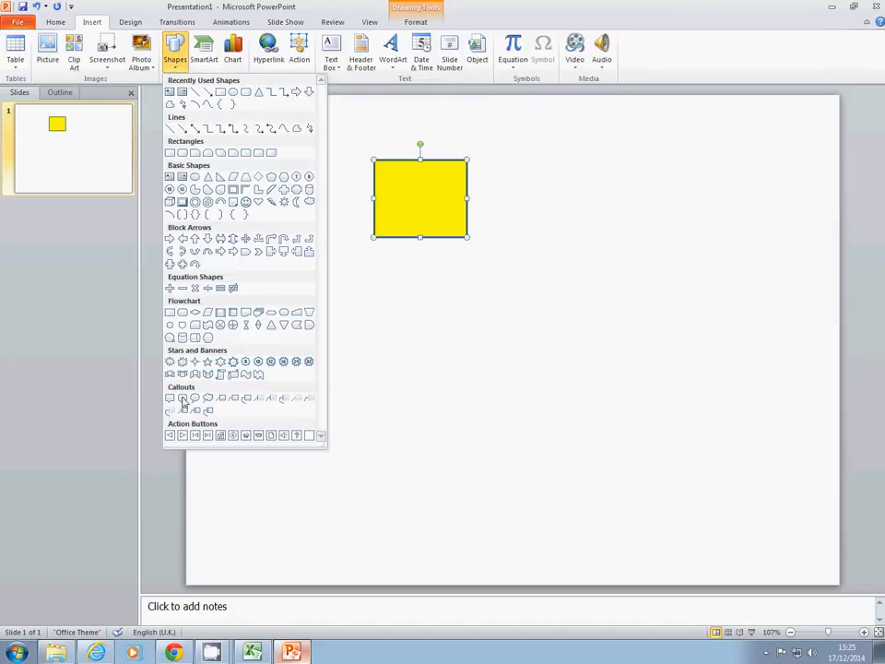
{"action": "left_click", "coordinate": [170, 313]}
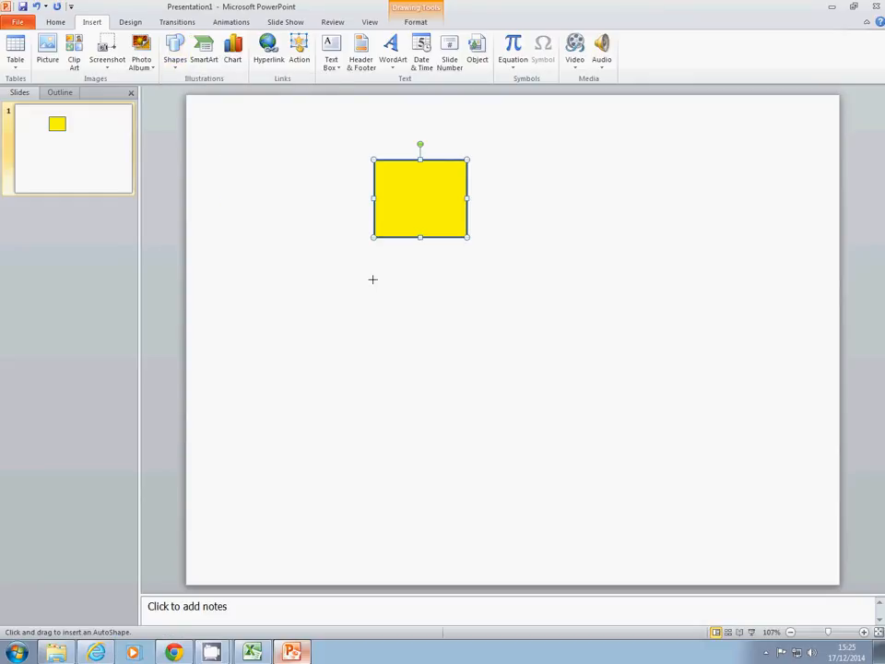
{"action": "left_click_drag", "start_coordinate": [372, 278], "coordinate": [482, 350]}
Step: Set the second rectangle's solid fill to the theme colour Blue, Accent 1, Darker 25%
{"action": "right_click", "coordinate": [439, 315]}
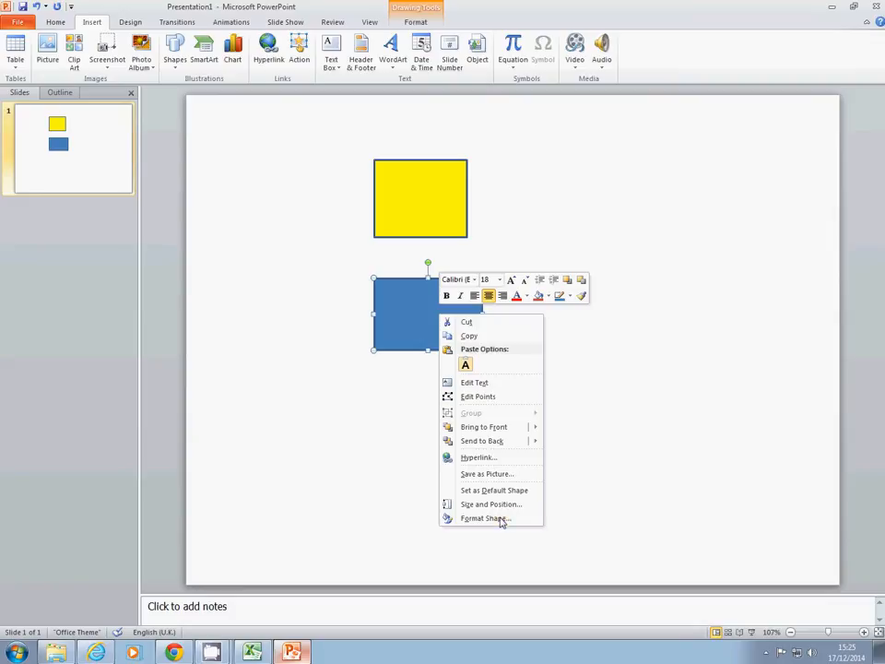
{"action": "key", "text": "Return"}
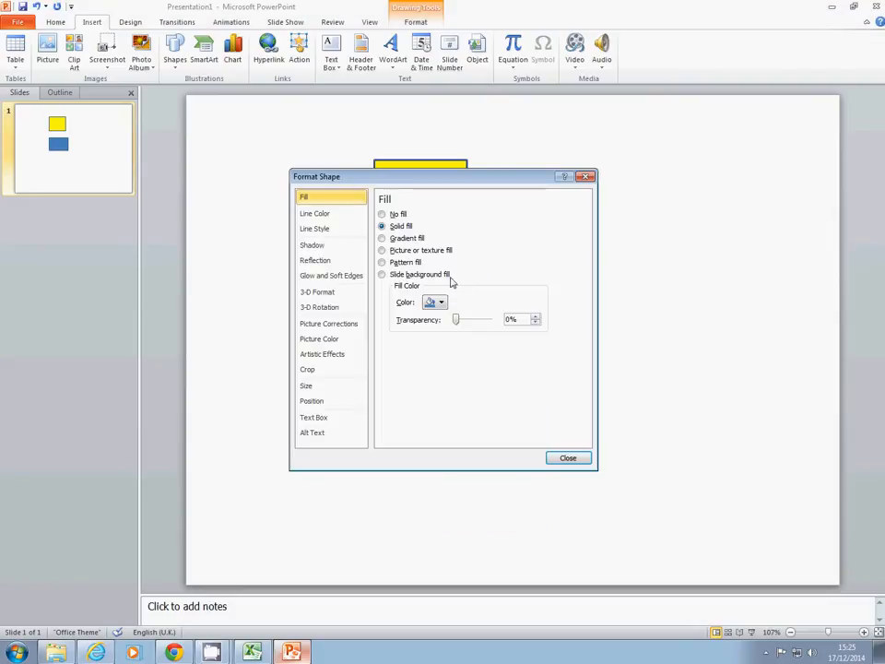
{"action": "left_click", "coordinate": [439, 301]}
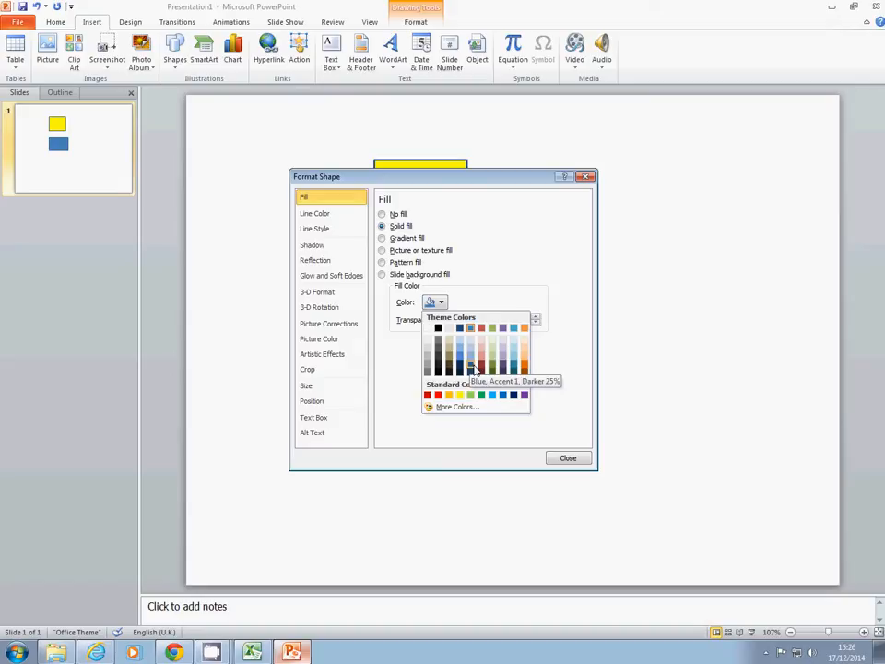
{"action": "left_click", "coordinate": [473, 369]}
{"action": "left_click", "coordinate": [565, 458]}
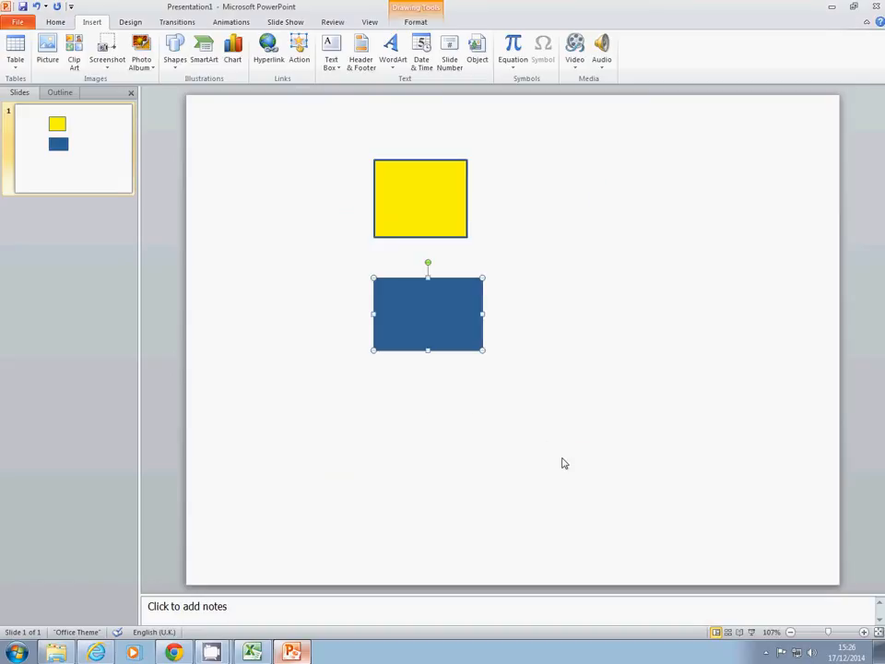
Step: Draw a third rectangle with the Flowchart process shape in the empty area to the right of the yellow rectangle
{"action": "left_click", "coordinate": [175, 64]}
{"action": "left_click", "coordinate": [169, 312]}
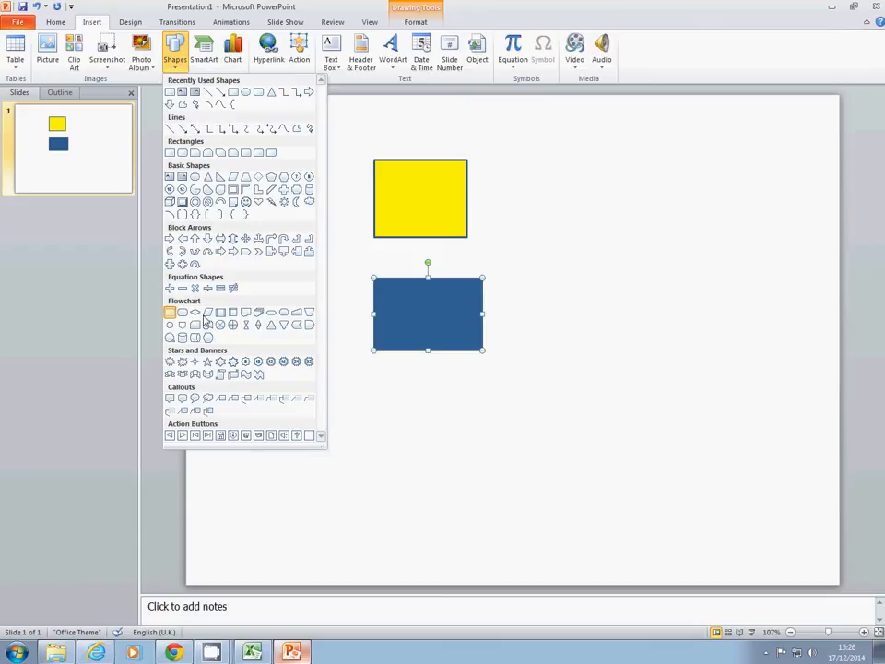
{"action": "left_click_drag", "start_coordinate": [655, 282], "coordinate": [714, 272]}
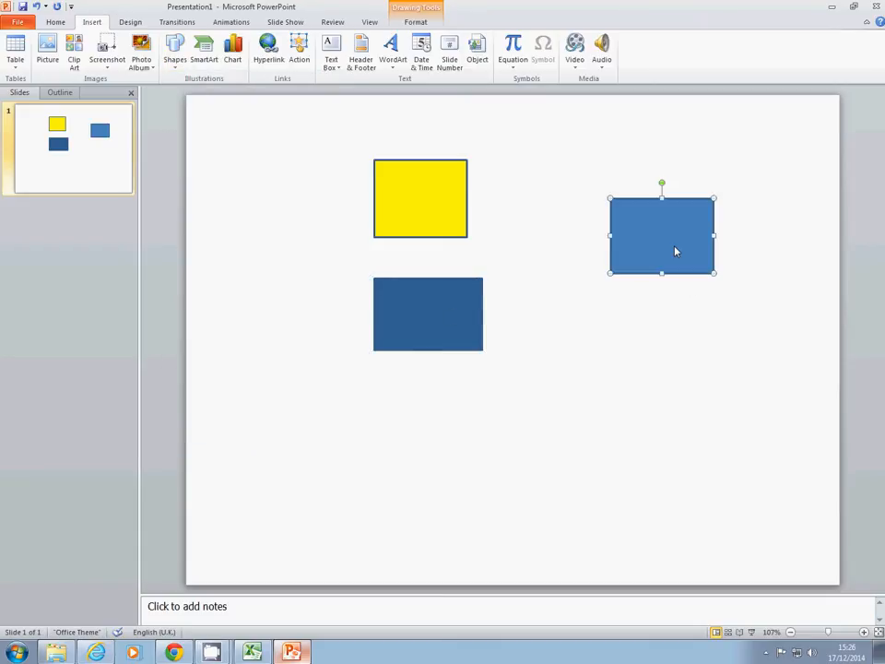
Step: Change the third rectangle's solid fill to standard red
{"action": "right_click", "coordinate": [672, 245]}
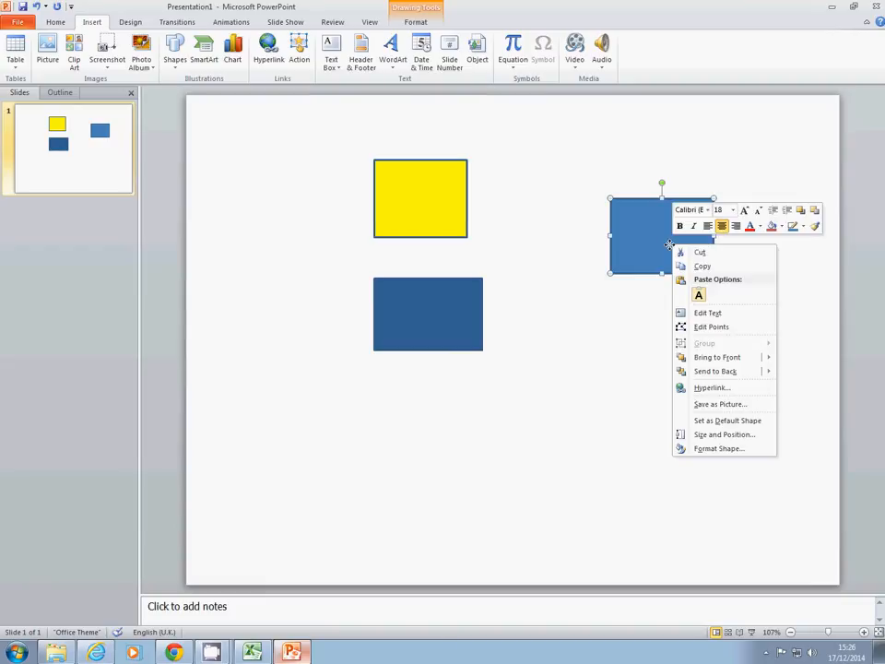
{"action": "left_click", "coordinate": [719, 448]}
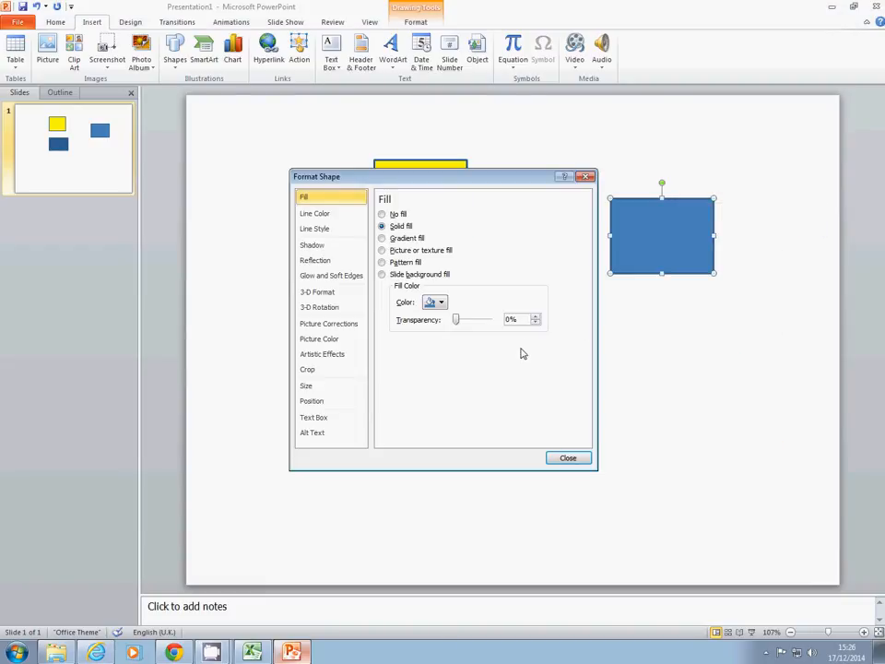
{"action": "left_click", "coordinate": [438, 302]}
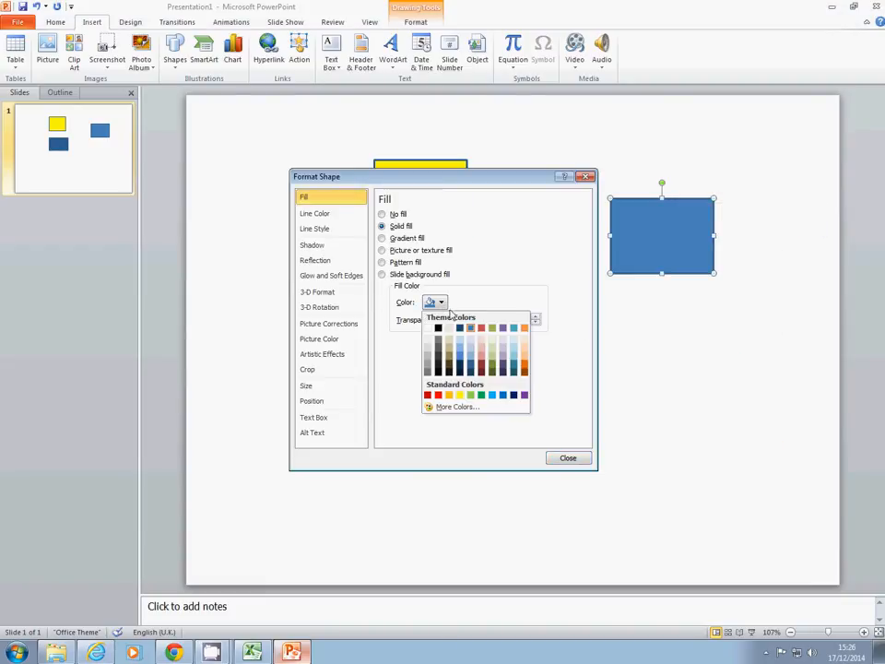
{"action": "left_click", "coordinate": [439, 395]}
{"action": "left_click", "coordinate": [569, 459]}
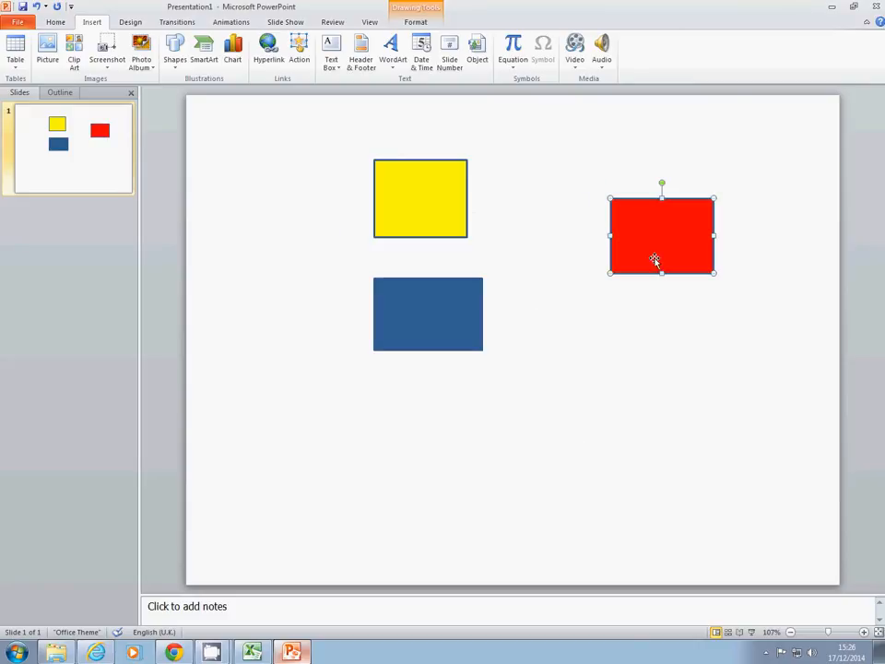
Step: Line up the rectangles in one row, with dark blue to the left of yellow and red to its right
{"action": "left_click_drag", "start_coordinate": [648, 231], "coordinate": [529, 203]}
{"action": "left_click_drag", "start_coordinate": [466, 337], "coordinate": [285, 197]}
{"action": "left_click_drag", "start_coordinate": [252, 198], "coordinate": [313, 217]}
{"action": "mouse_move", "coordinate": [284, 206]}
{"action": "left_mouse_down"}
{"action": "mouse_move", "coordinate": [305, 251]}
{"action": "mouse_move", "coordinate": [286, 230]}
{"action": "mouse_move", "coordinate": [283, 201]}
{"action": "left_mouse_up"}
{"action": "left_click", "coordinate": [401, 357]}
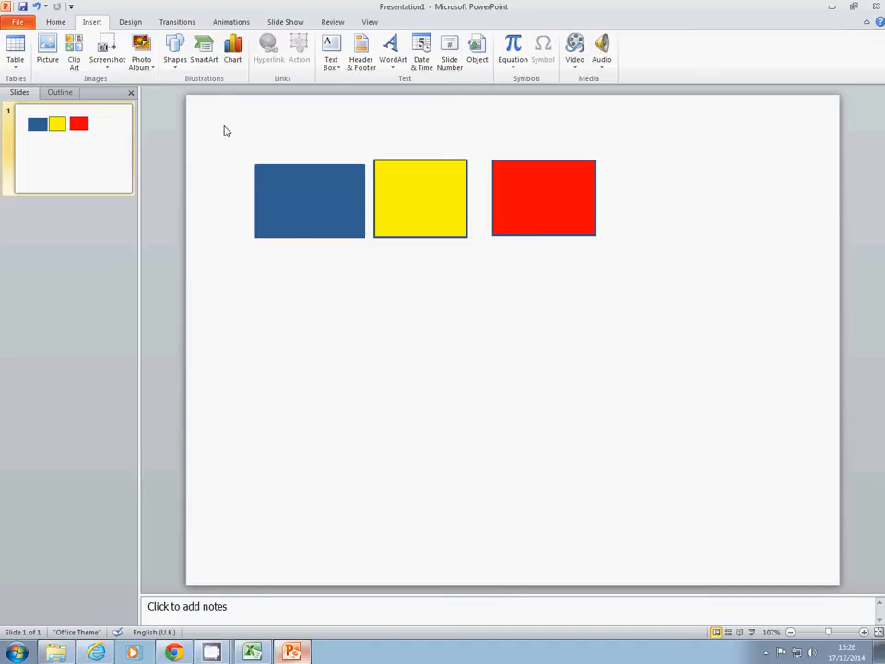
Step: Draw a near-circular oval on the slide below the red rectangle
{"action": "left_click", "coordinate": [175, 51]}
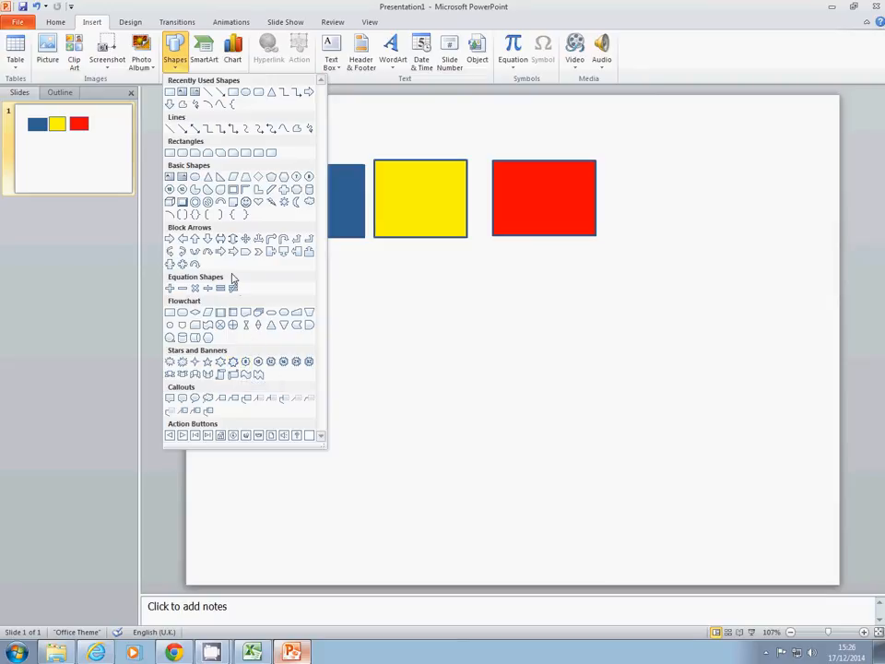
{"action": "left_click", "coordinate": [195, 176]}
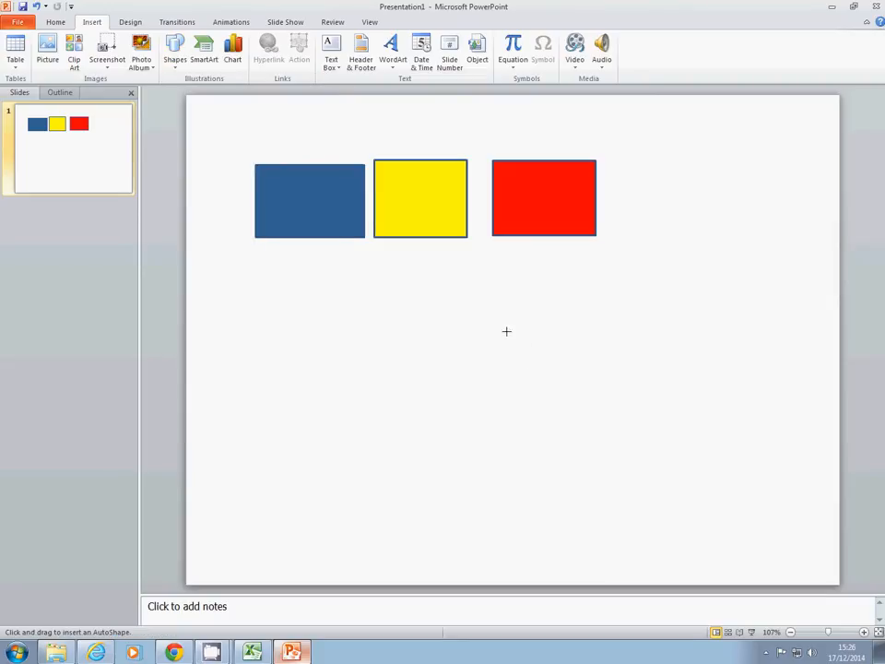
{"action": "mouse_move", "coordinate": [498, 325]}
{"action": "left_mouse_down"}
{"action": "mouse_move", "coordinate": [570, 409]}
{"action": "mouse_move", "coordinate": [603, 399]}
{"action": "left_mouse_up"}
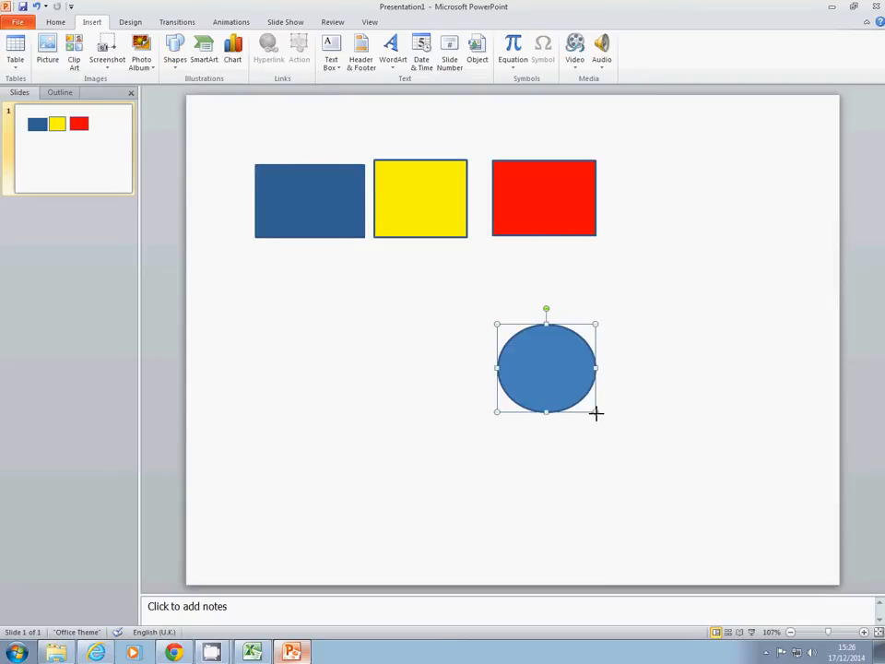
Step: Give the oval a gradient fill with the rainbow preset colours and place it to the right of the red rectangle
{"action": "right_click", "coordinate": [559, 370]}
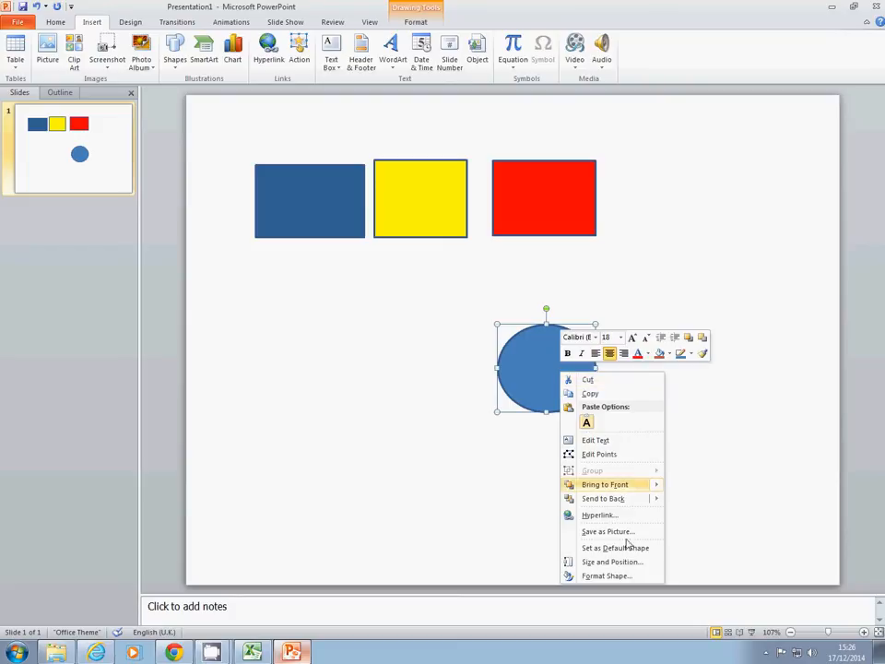
{"action": "left_click", "coordinate": [615, 576]}
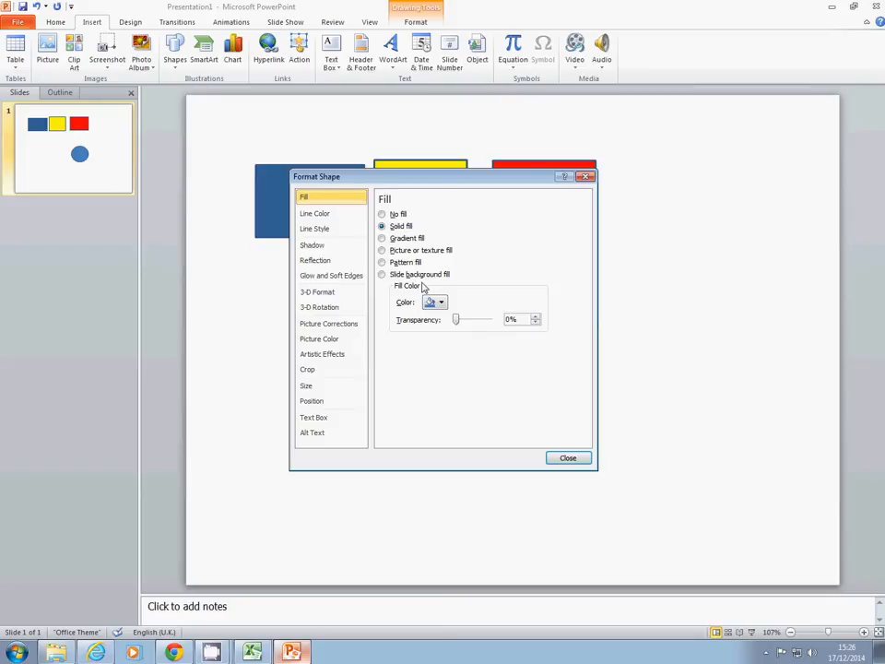
{"action": "left_click", "coordinate": [382, 238]}
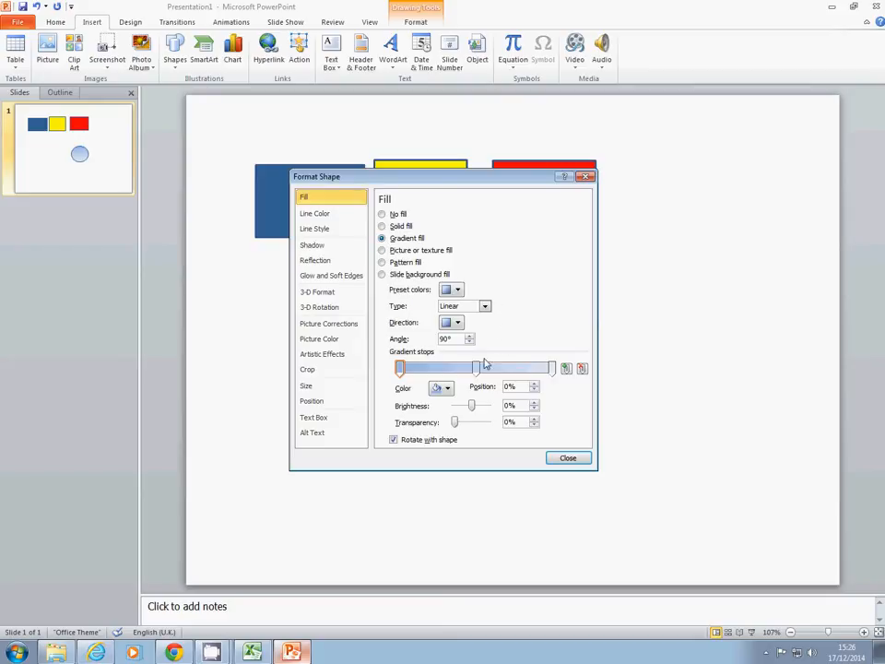
{"action": "left_click", "coordinate": [458, 289]}
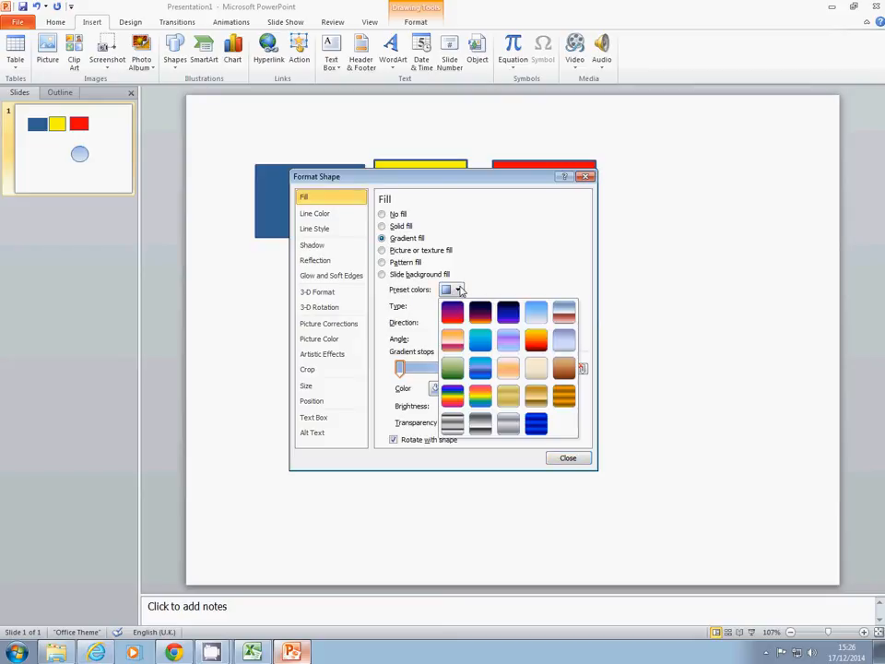
{"action": "left_click", "coordinate": [451, 394]}
{"action": "left_click", "coordinate": [568, 459]}
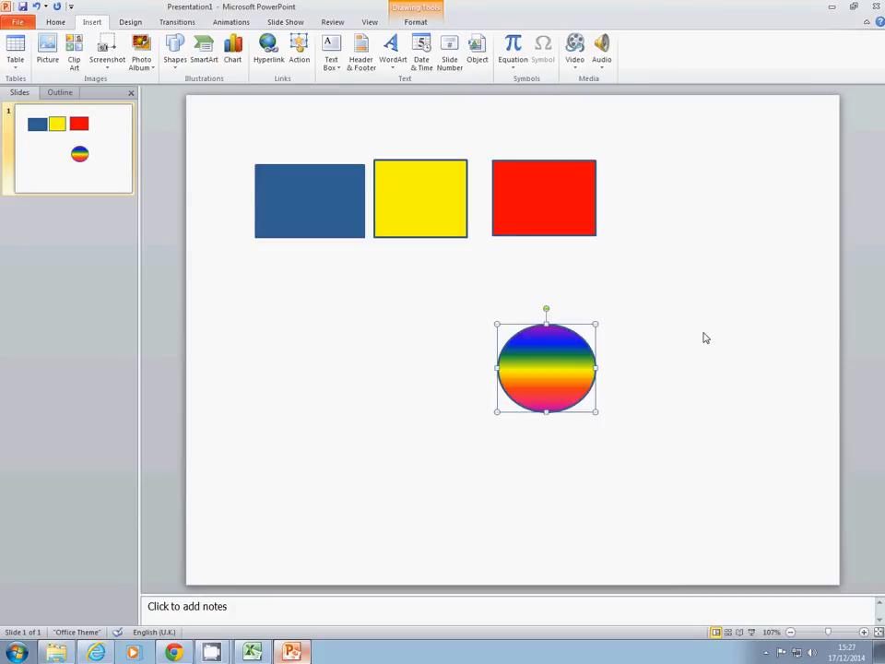
{"action": "left_click_drag", "start_coordinate": [558, 368], "coordinate": [718, 194]}
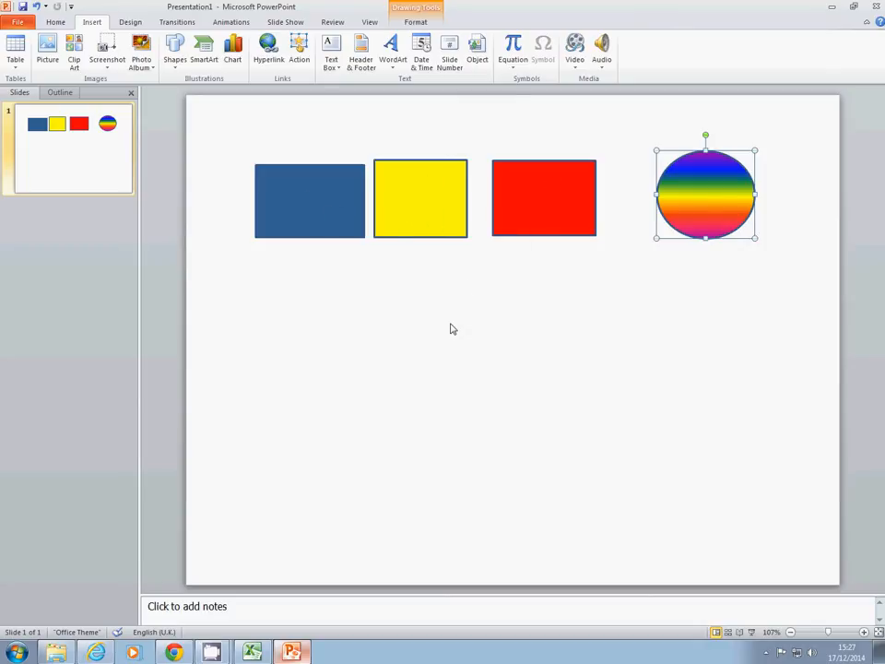
Step: Draw a tall, narrow rectangle below the dark blue rectangle
{"action": "left_click", "coordinate": [173, 53]}
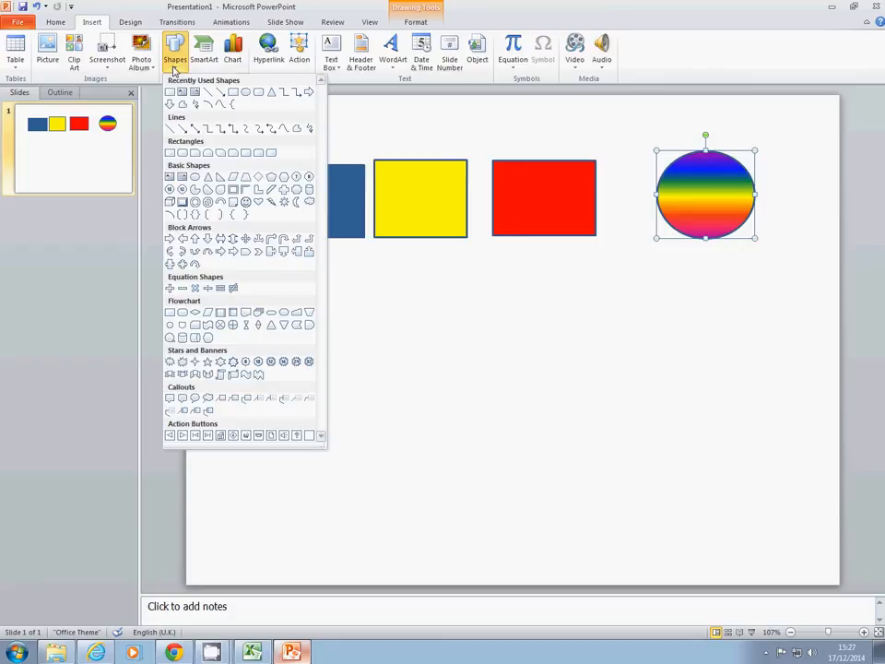
{"action": "left_click", "coordinate": [170, 175]}
{"action": "left_click_drag", "start_coordinate": [292, 283], "coordinate": [328, 463]}
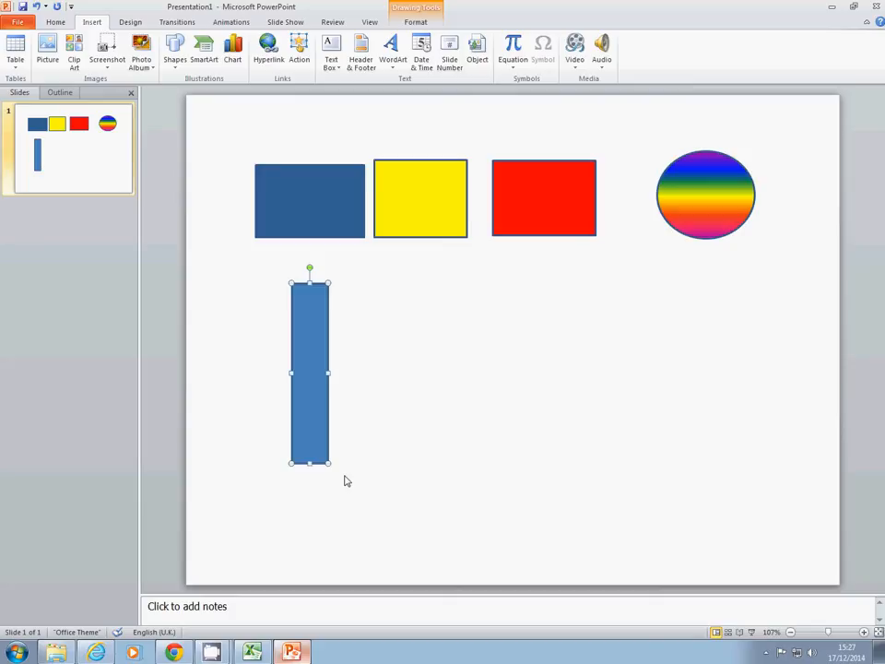
Step: Fill the tall, narrow rectangle with the same solid dark blue theme colour as the rectangle above it
{"action": "right_click", "coordinate": [293, 409]}
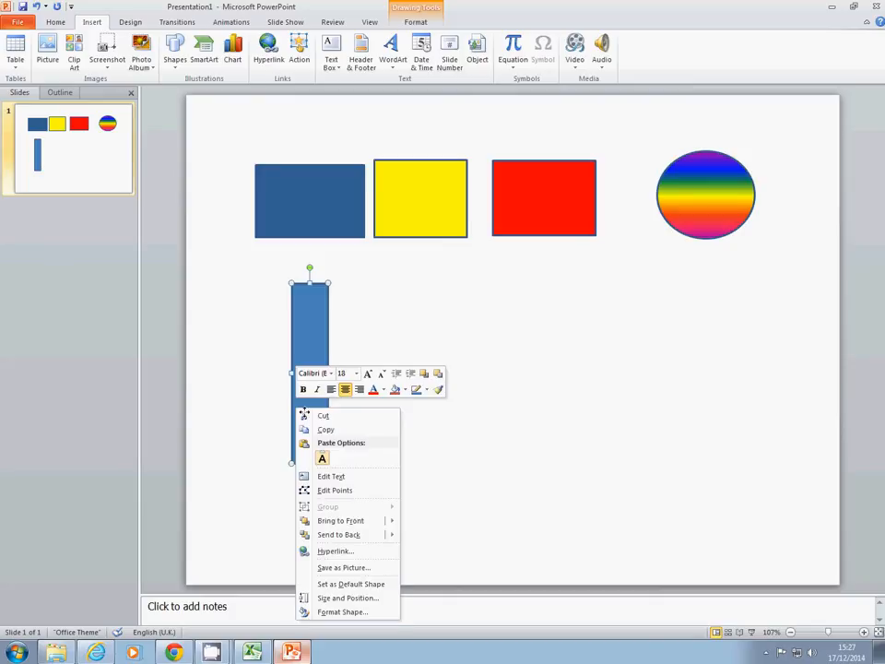
{"action": "left_click", "coordinate": [327, 613]}
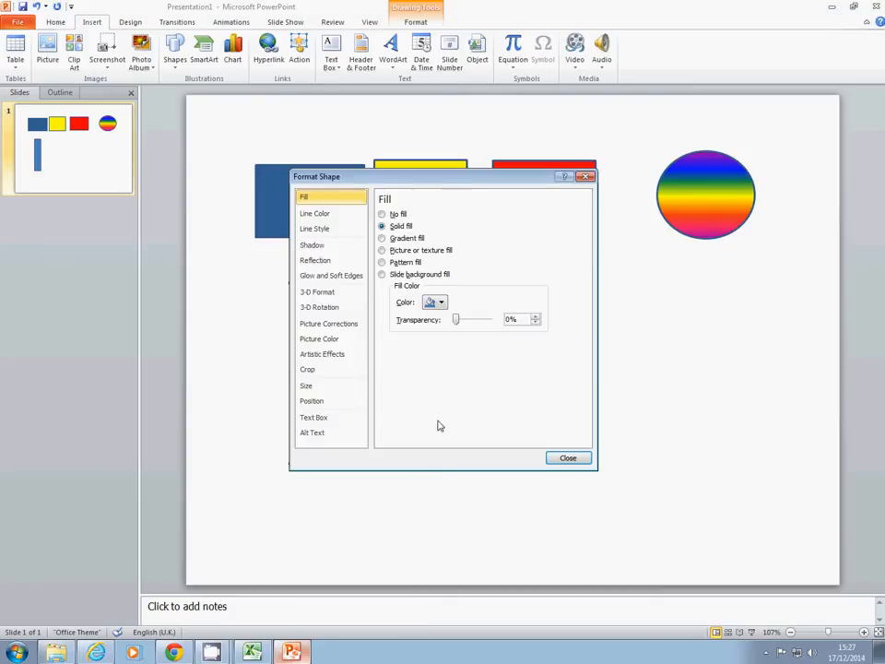
{"action": "left_click", "coordinate": [441, 305]}
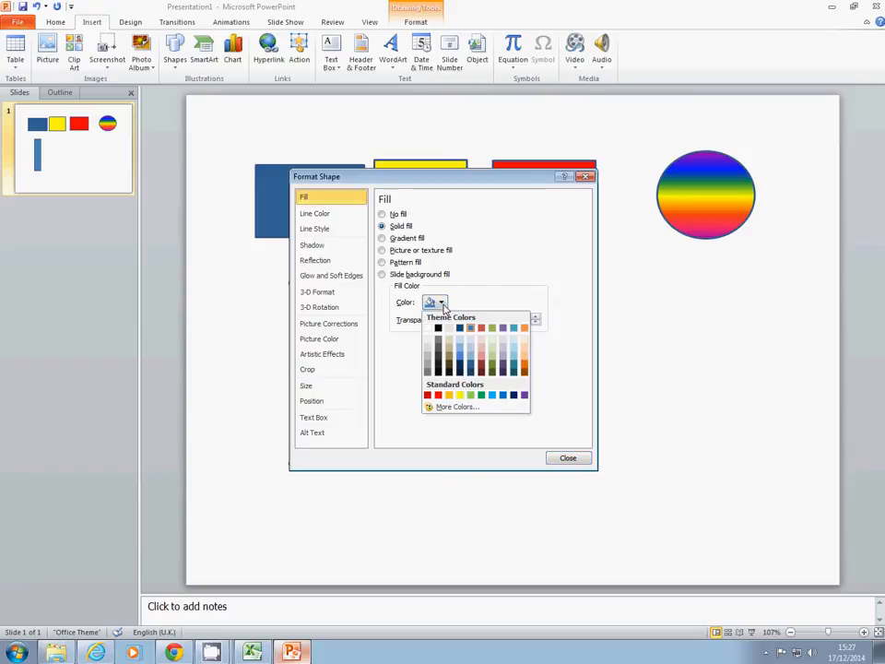
{"action": "left_click", "coordinate": [472, 366]}
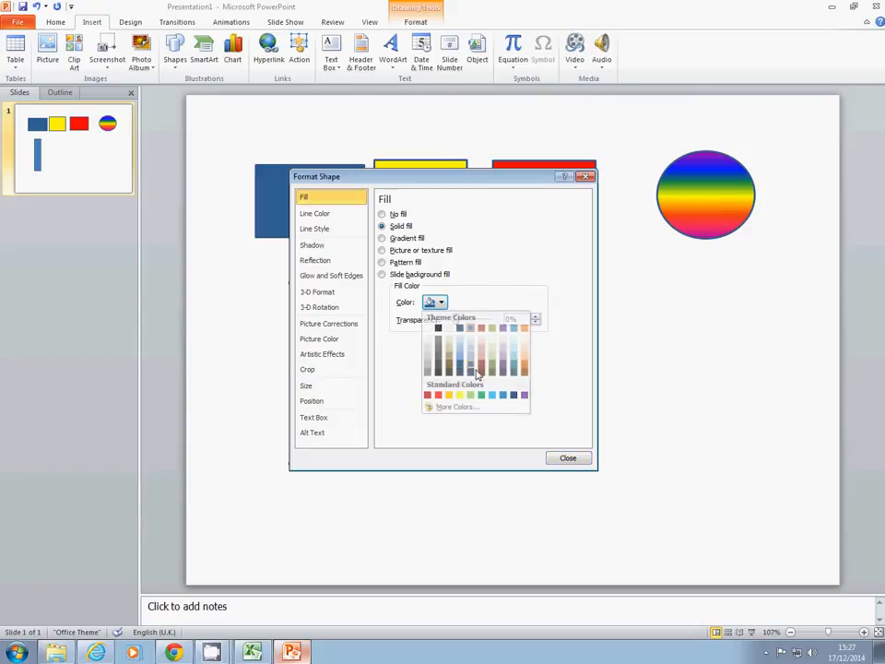
{"action": "left_click", "coordinate": [567, 459]}
{"action": "left_click", "coordinate": [500, 437]}
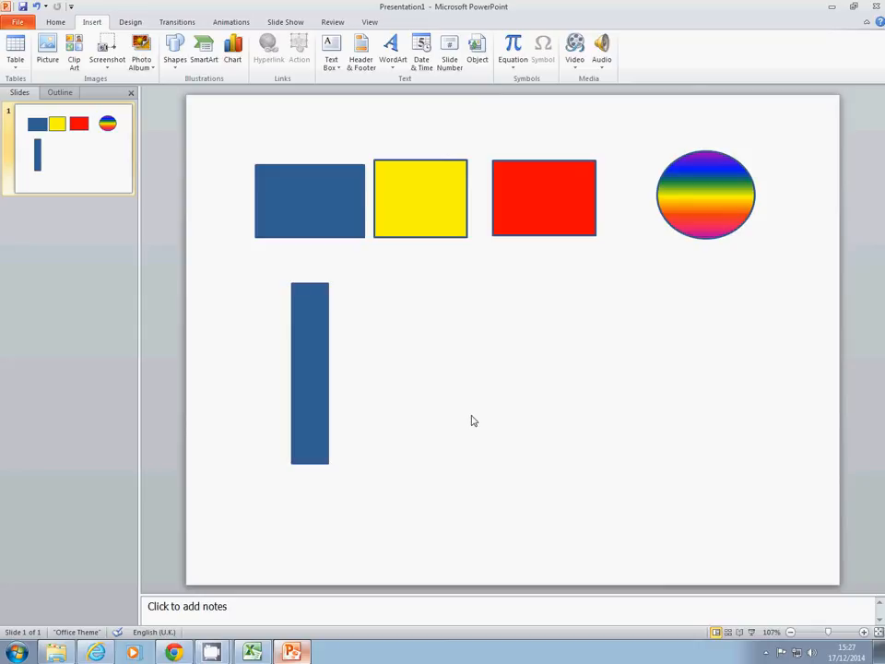
Step: Draw a second tall, narrow rectangle on the slide below the red rectangle
{"action": "left_click", "coordinate": [174, 53]}
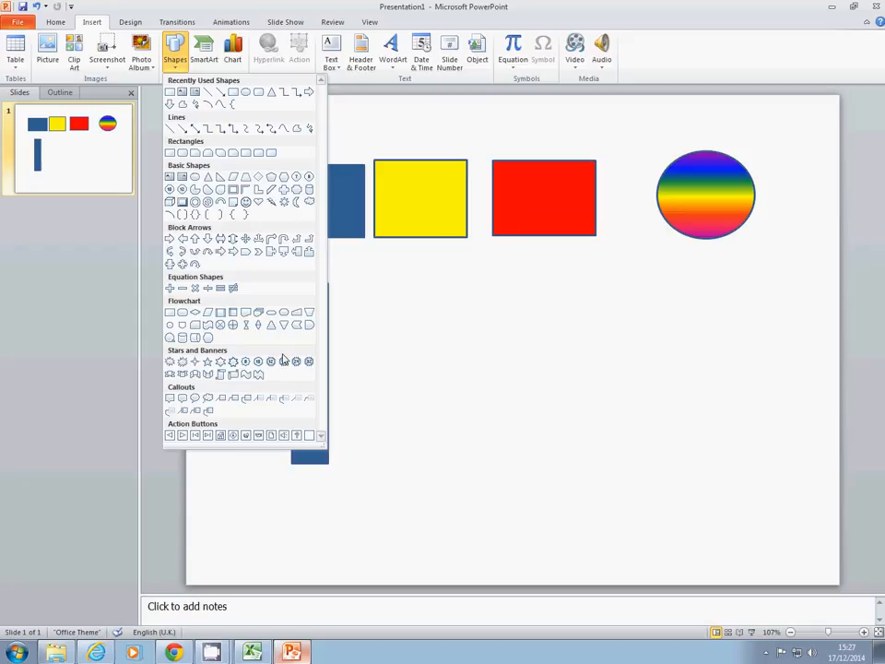
{"action": "left_click", "coordinate": [170, 311]}
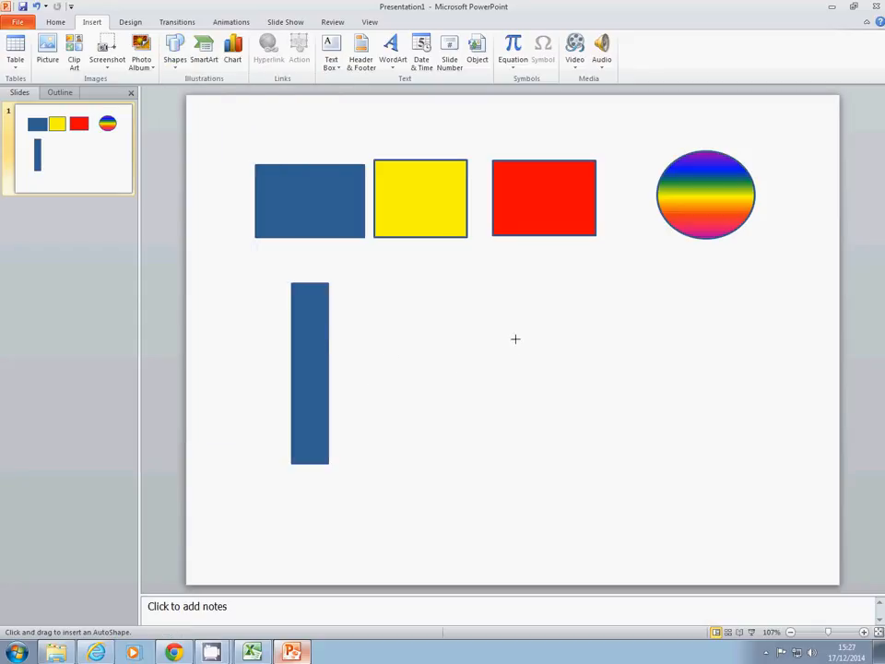
{"action": "mouse_move", "coordinate": [512, 339]}
{"action": "left_mouse_down"}
{"action": "mouse_move", "coordinate": [554, 426]}
{"action": "mouse_move", "coordinate": [555, 482]}
{"action": "left_mouse_up"}
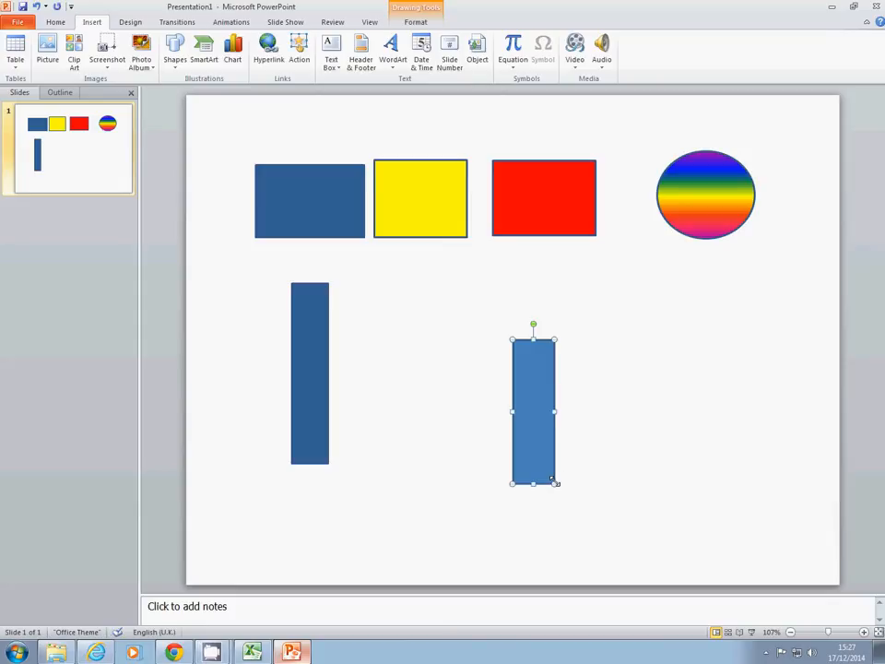
Step: Draw a small parallelogram leaning right on the upper edge of the new tall rectangle, matching its width
{"action": "left_click", "coordinate": [175, 57]}
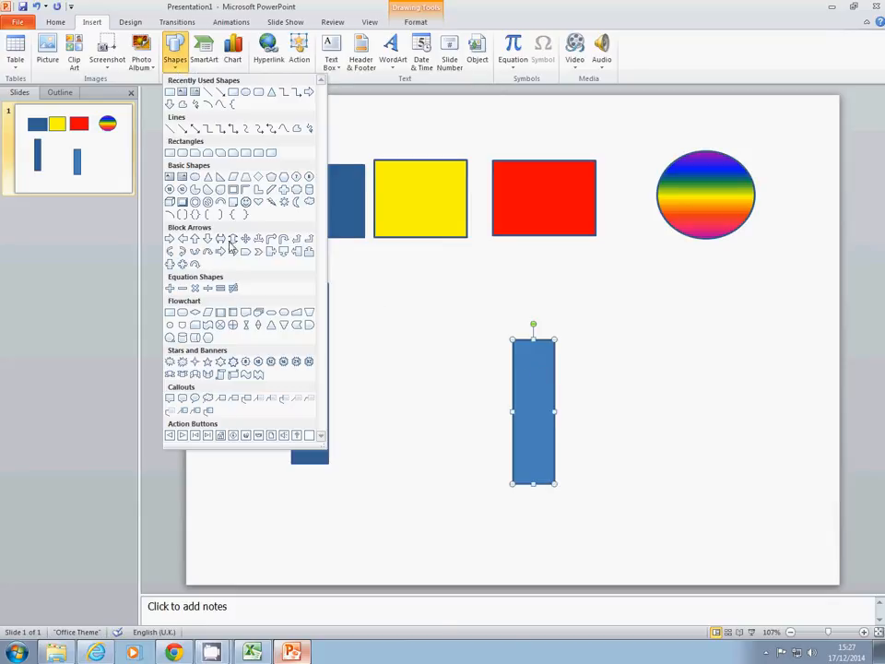
{"action": "left_click", "coordinate": [208, 311]}
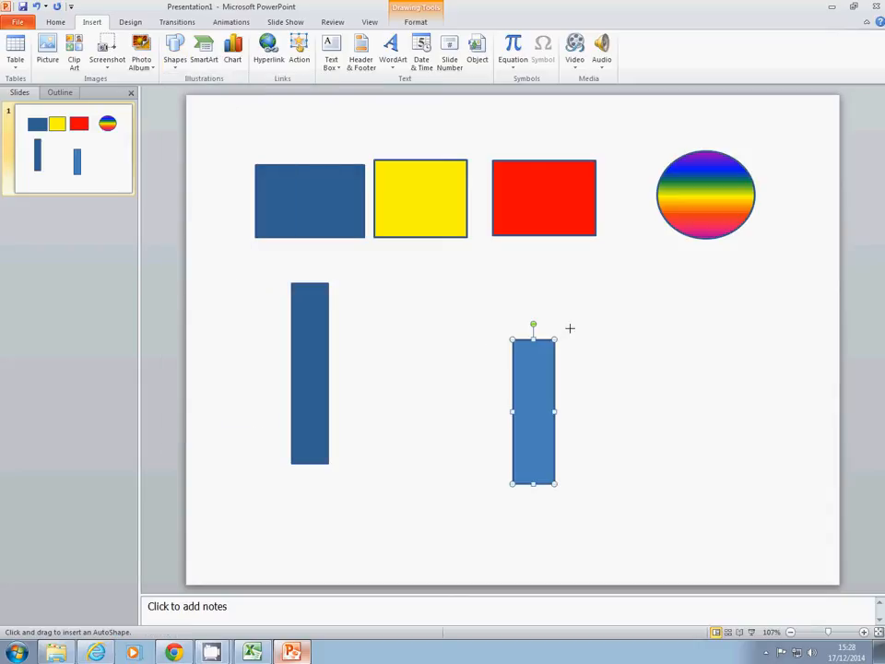
{"action": "mouse_move", "coordinate": [574, 330]}
{"action": "left_mouse_down"}
{"action": "mouse_move", "coordinate": [616, 287]}
{"action": "mouse_move", "coordinate": [572, 311]}
{"action": "mouse_move", "coordinate": [534, 312]}
{"action": "mouse_move", "coordinate": [563, 318]}
{"action": "left_mouse_up"}
{"action": "left_click", "coordinate": [603, 351]}
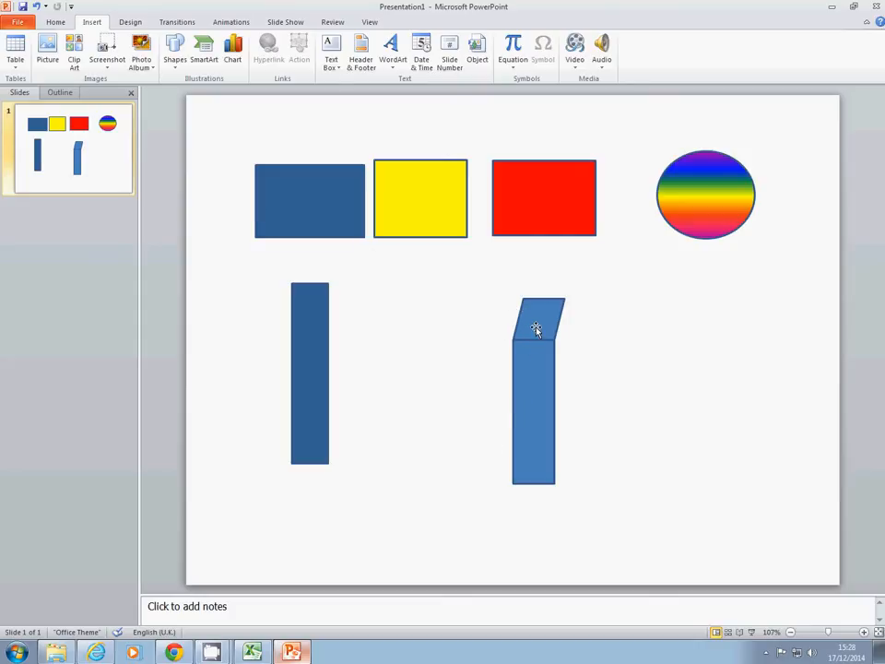
Step: Duplicate the parallelogram, flip the copy vertically and attach it to the lower edge of the tall rectangle
{"action": "left_click", "coordinate": [533, 322]}
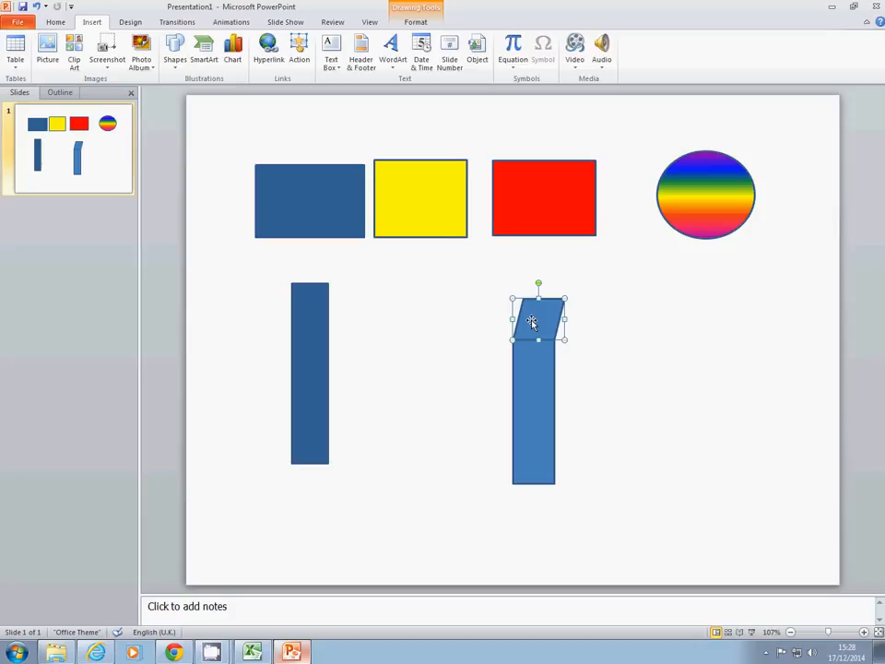
{"action": "left_click_drag", "start_coordinate": [532, 321], "coordinate": [543, 332]}
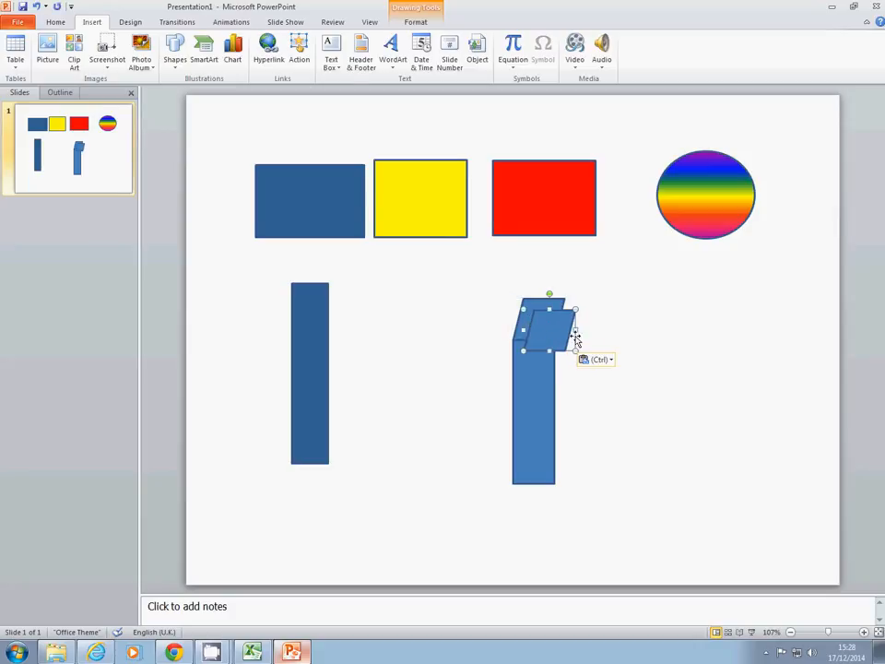
{"action": "mouse_move", "coordinate": [550, 351]}
{"action": "left_mouse_down"}
{"action": "mouse_move", "coordinate": [560, 359]}
{"action": "mouse_move", "coordinate": [561, 401]}
{"action": "mouse_move", "coordinate": [566, 395]}
{"action": "mouse_move", "coordinate": [561, 496]}
{"action": "mouse_move", "coordinate": [549, 501]}
{"action": "left_mouse_up"}
{"action": "left_click", "coordinate": [612, 480]}
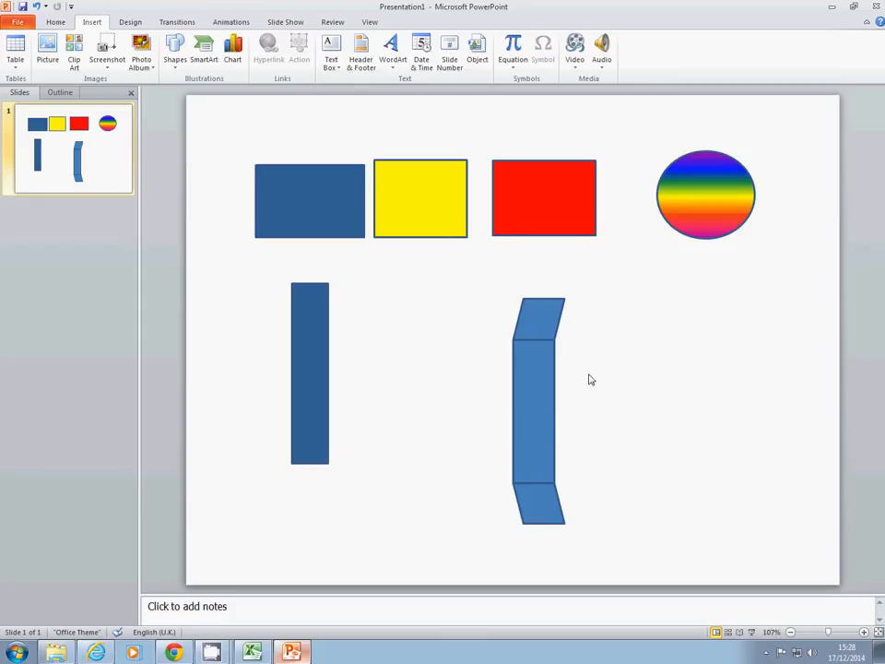
Step: Give the upper parallelogram a solid fill in standard red
{"action": "left_click", "coordinate": [552, 317]}
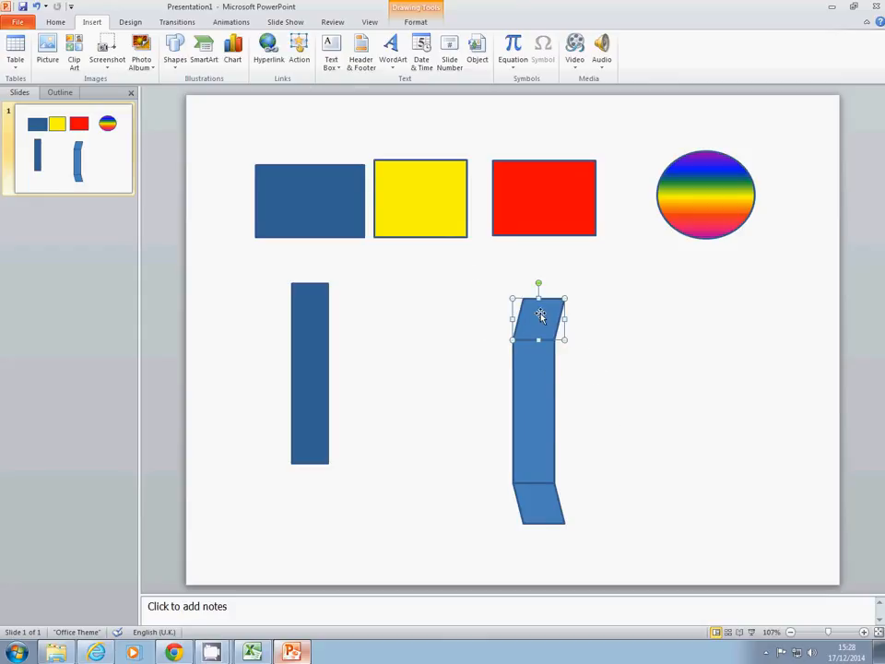
{"action": "right_click", "coordinate": [540, 314]}
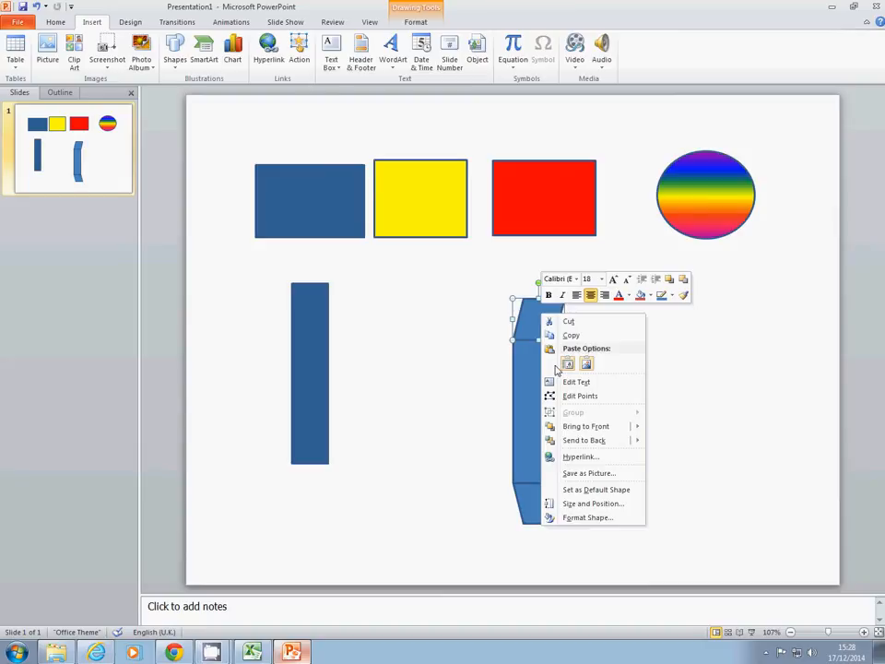
{"action": "left_click", "coordinate": [575, 518]}
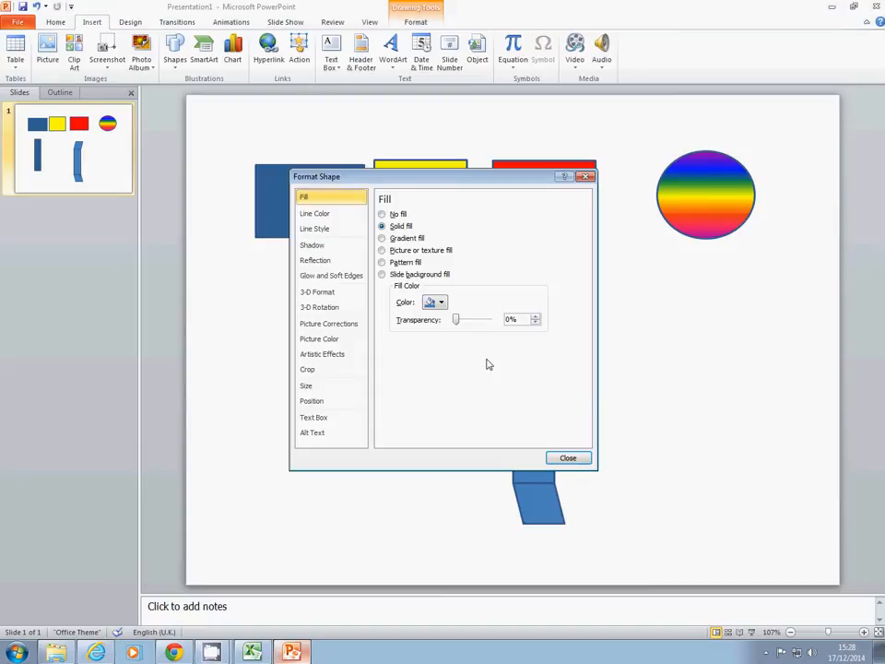
{"action": "left_click", "coordinate": [439, 303]}
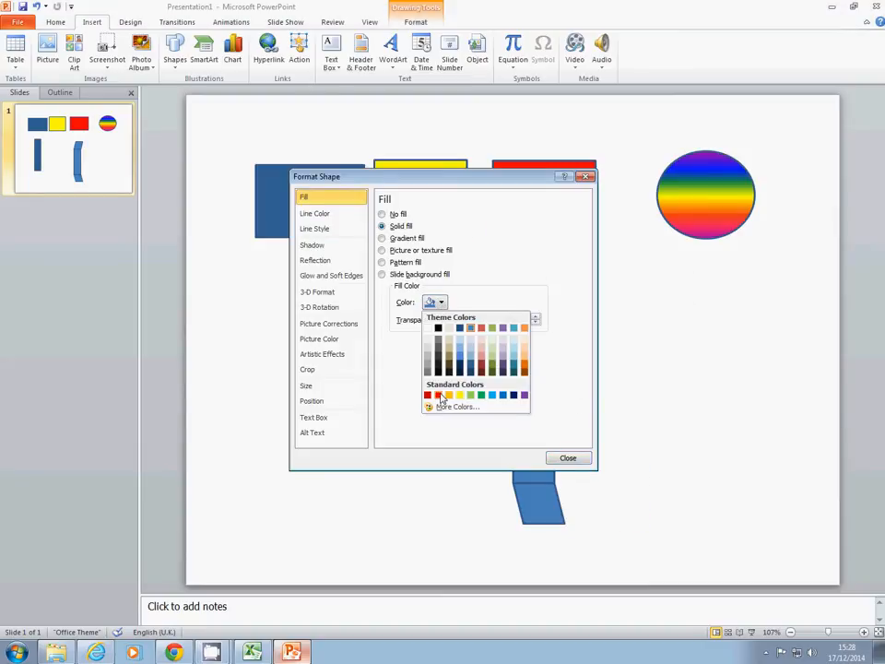
{"action": "left_click", "coordinate": [439, 396]}
{"action": "left_click", "coordinate": [568, 457]}
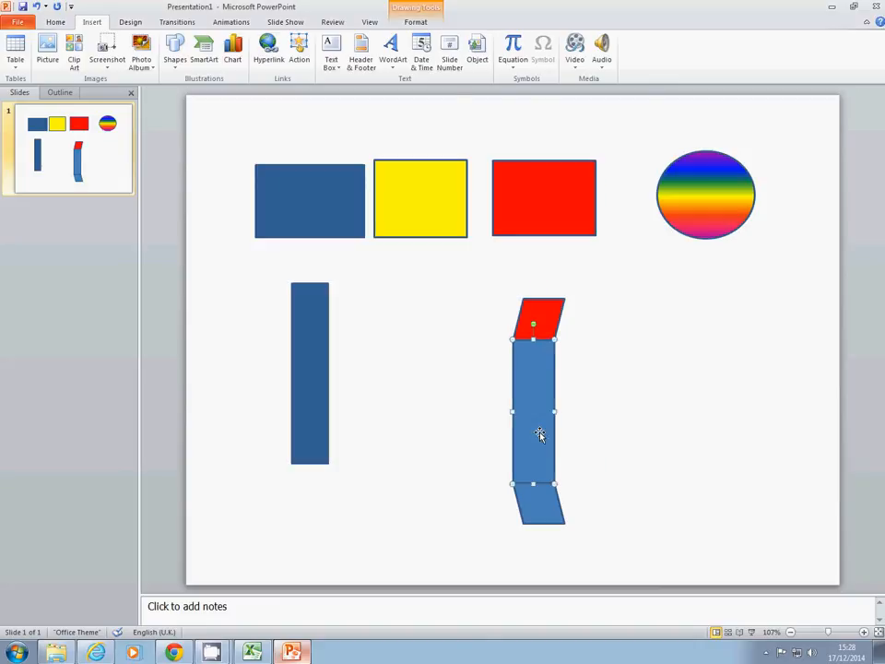
Step: Fill the tall rectangle between the two parallelograms with solid standard red
{"action": "right_click", "coordinate": [540, 435]}
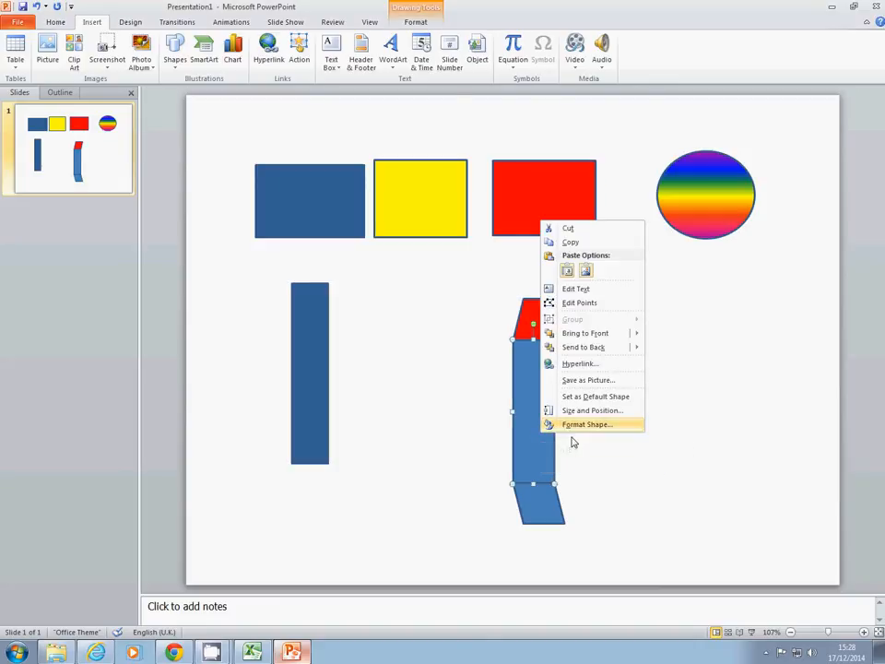
{"action": "left_click", "coordinate": [581, 425]}
{"action": "left_click", "coordinate": [441, 304]}
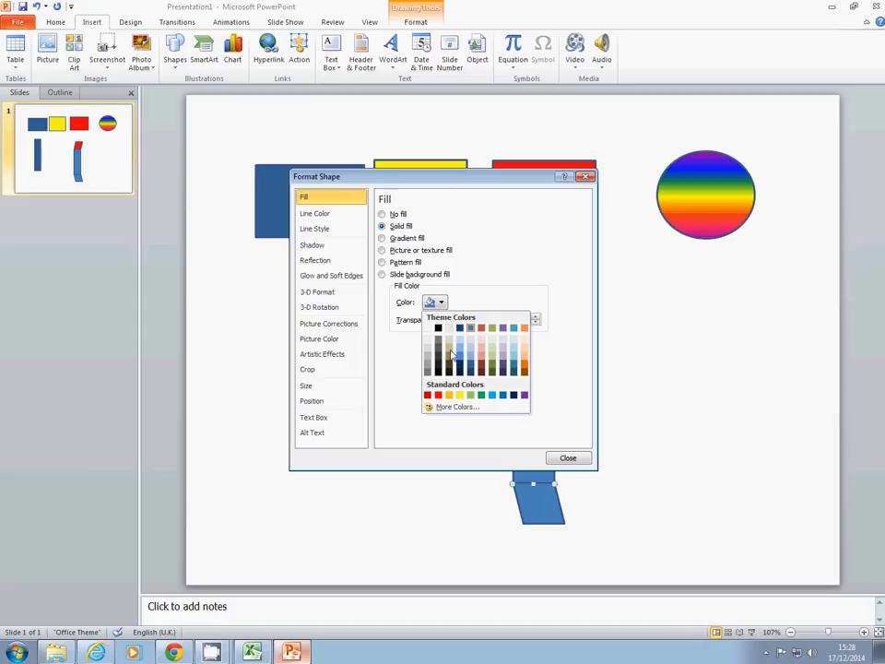
{"action": "left_click", "coordinate": [437, 395]}
{"action": "left_click", "coordinate": [565, 457]}
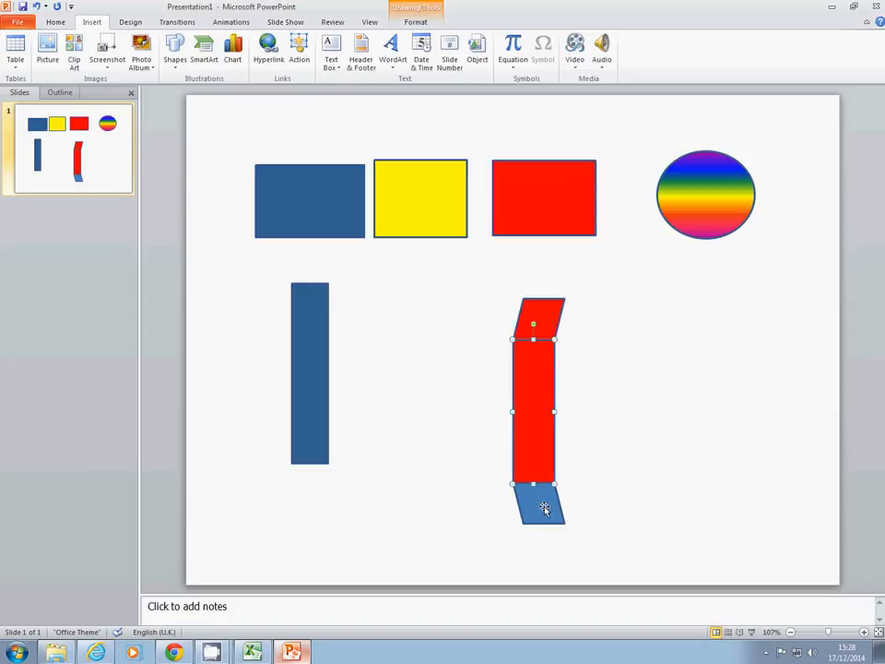
Step: Set the lower parallelogram's solid fill to standard red to match the shapes above it
{"action": "right_click", "coordinate": [541, 508]}
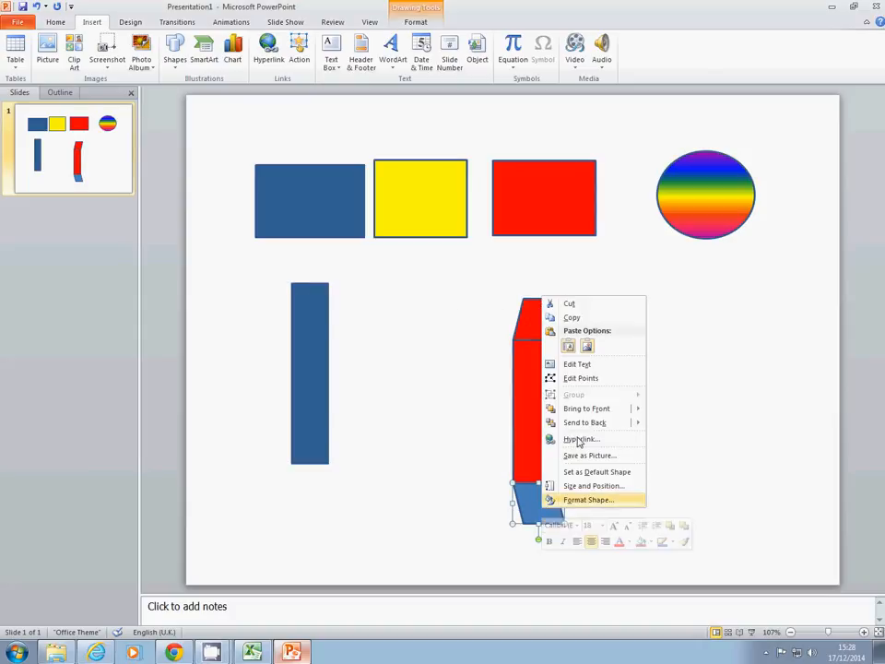
{"action": "key", "text": "Return"}
{"action": "left_click", "coordinate": [442, 305]}
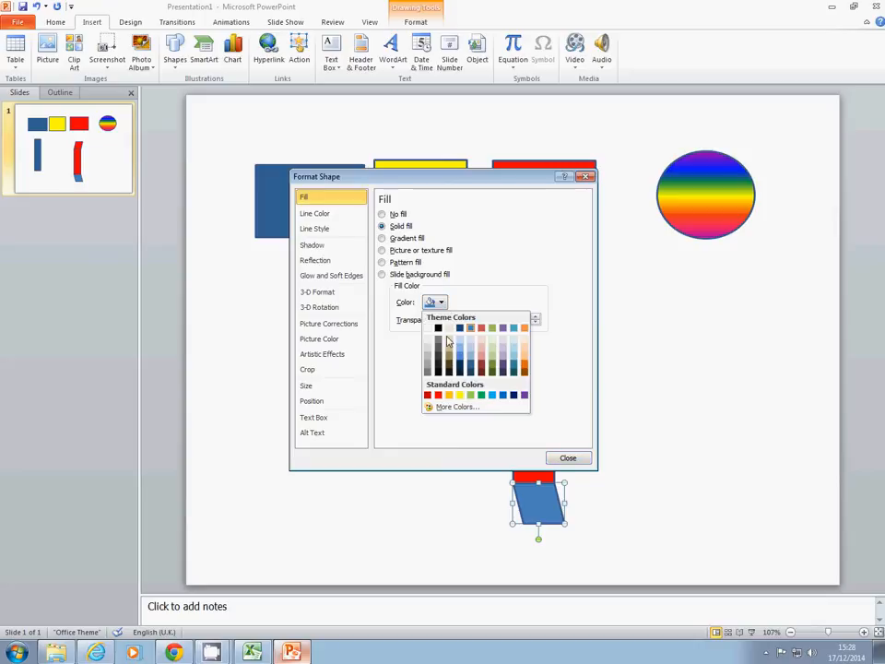
{"action": "left_click", "coordinate": [438, 395]}
{"action": "left_click", "coordinate": [564, 458]}
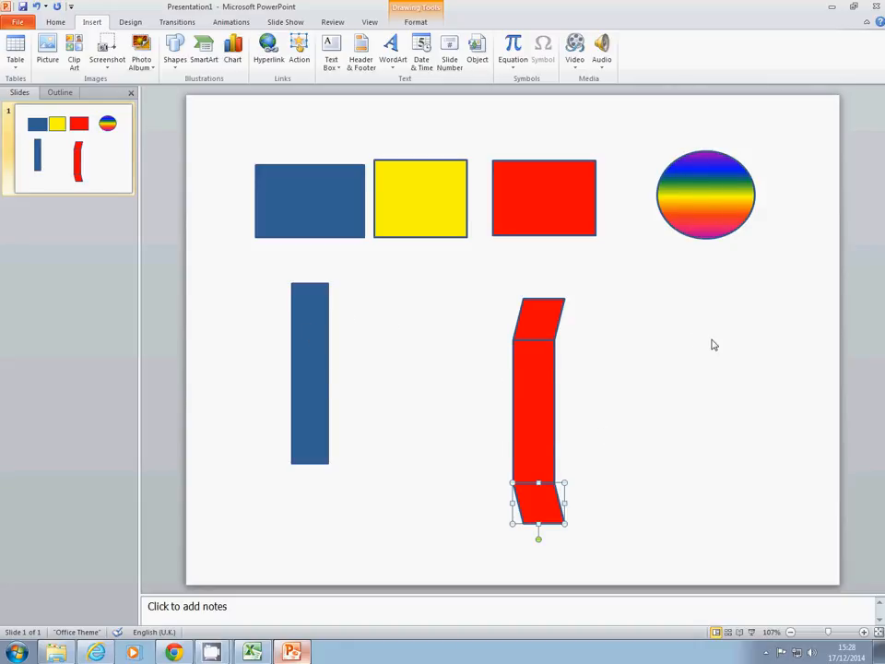
{"action": "mouse_move", "coordinate": [211, 650]}
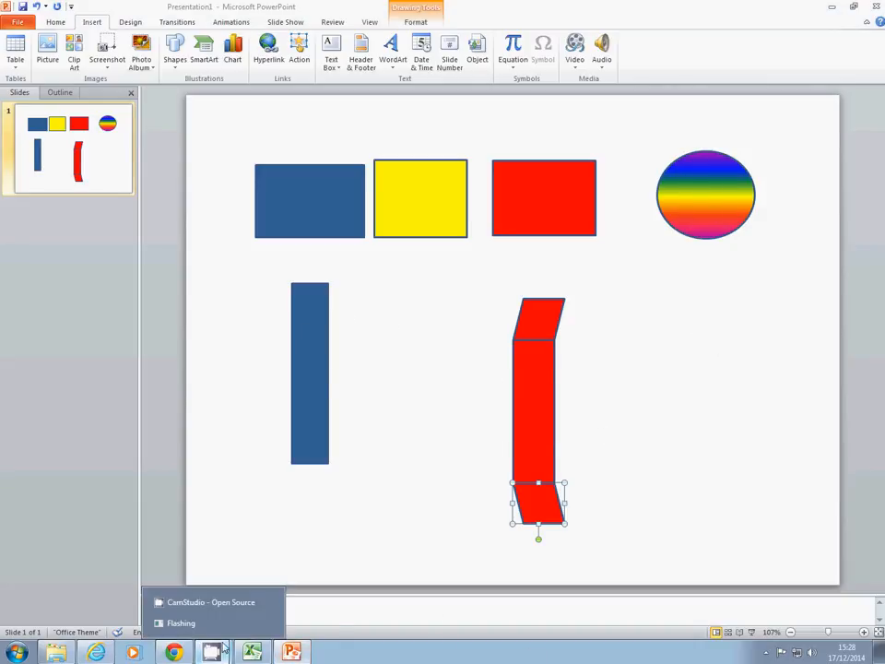